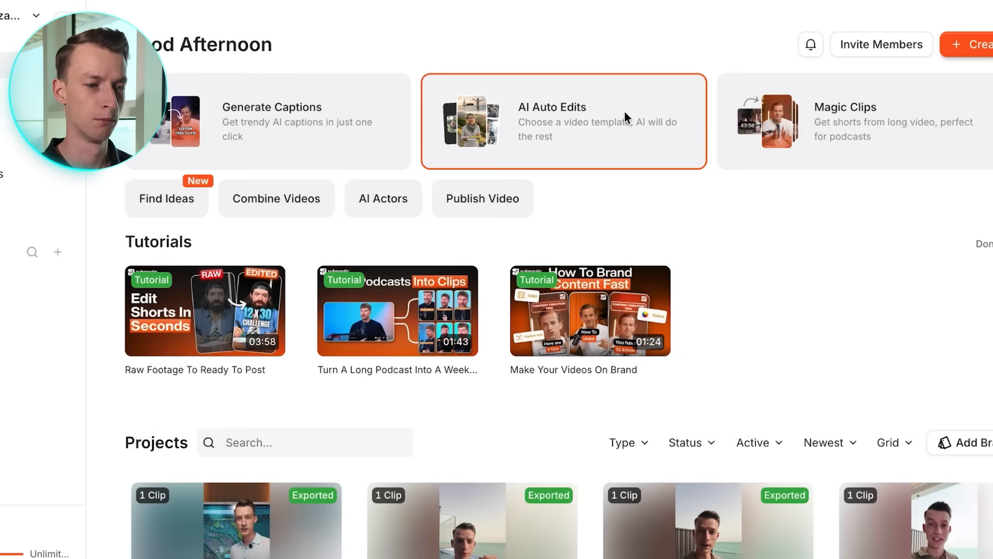
- Browse the AI Auto Edits video templates, and leave the template selection without choosing one
left_click(625, 112)
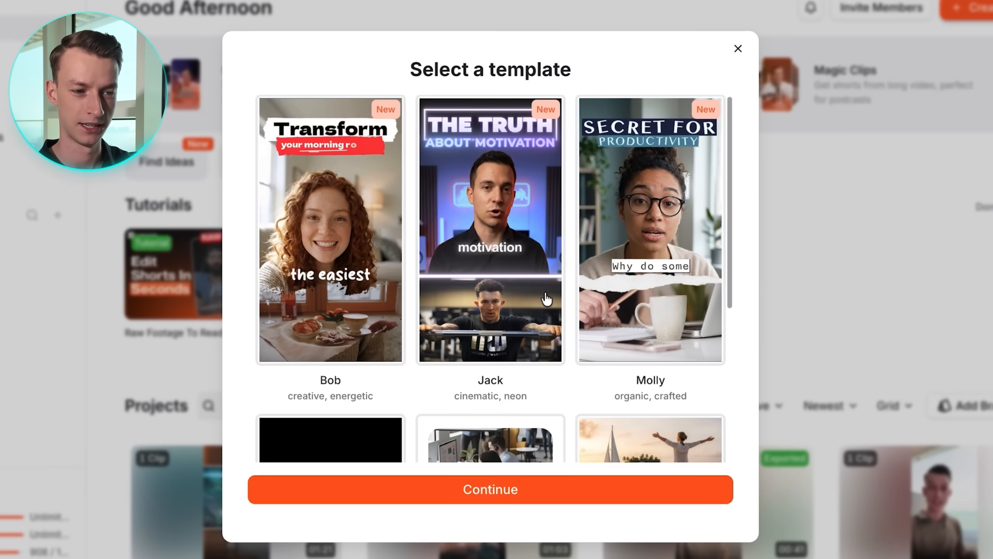
scroll(546, 299, "down", 6)
scroll(546, 295, "up", 6)
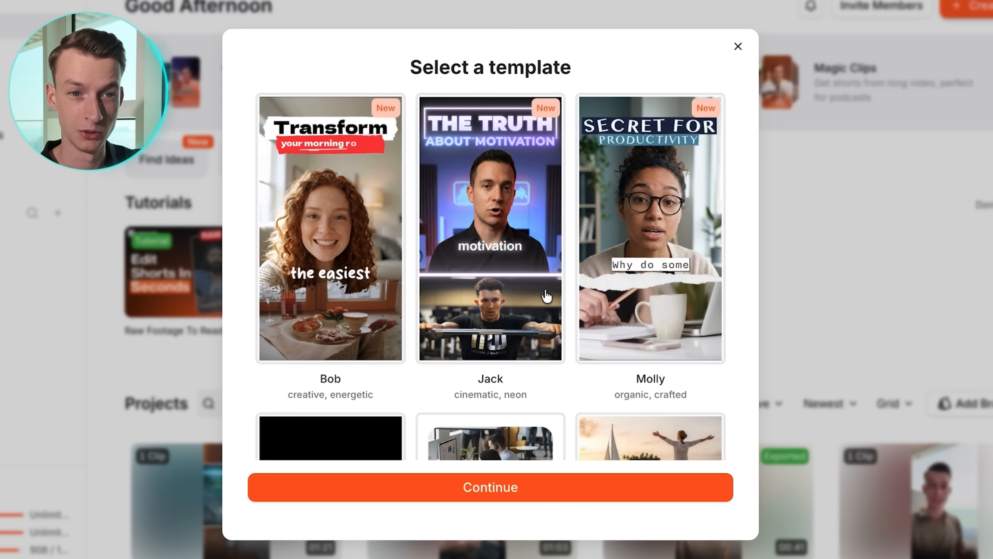
left_click(739, 47)
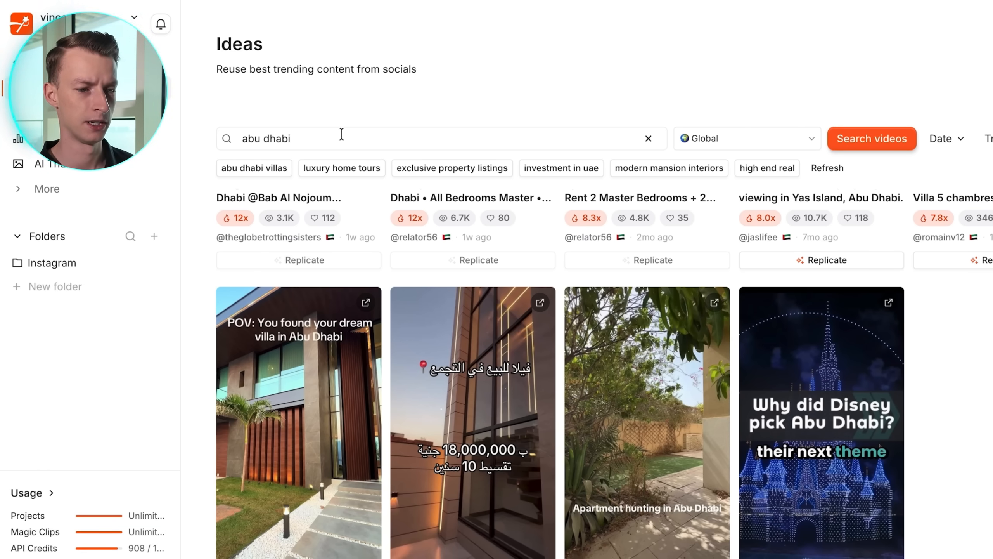
- Examine the country, date and virality filter options for the Abu Dhabi video idea search, leaving them as they are
left_click(759, 133)
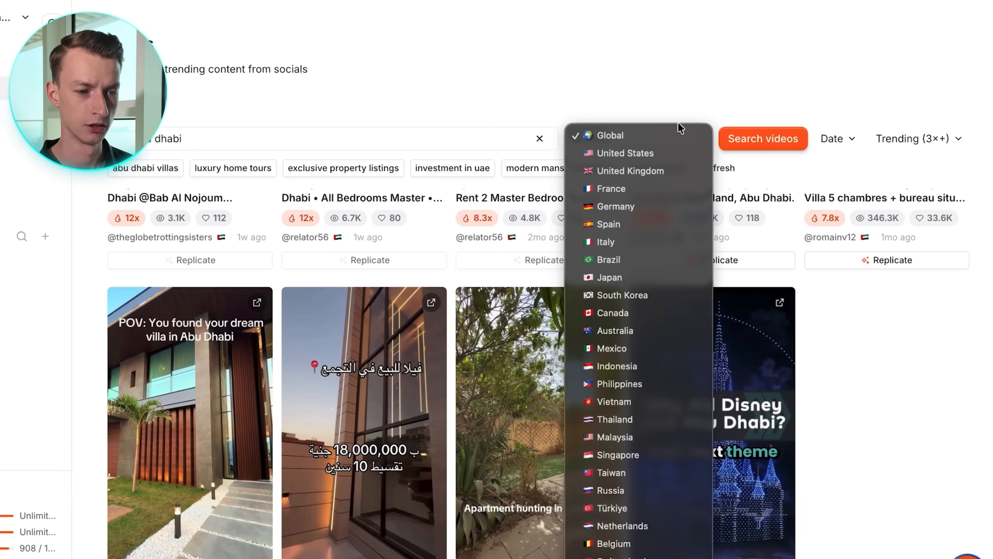
left_click(676, 79)
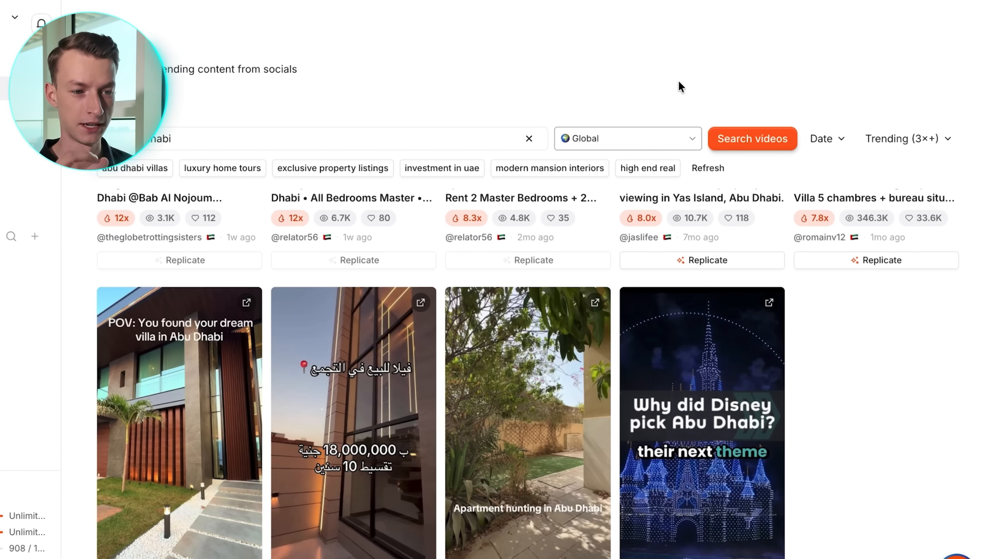
left_click(838, 143)
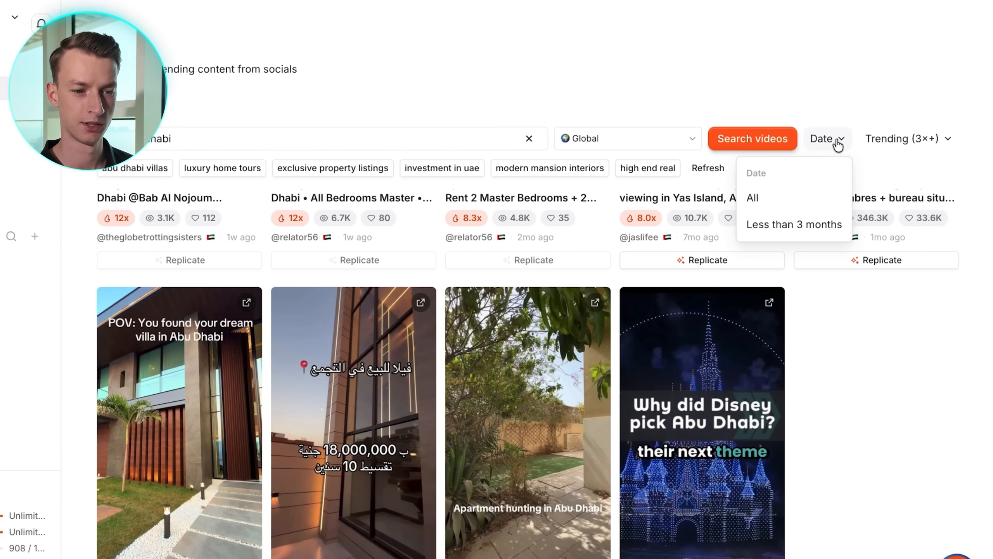
left_click(833, 137)
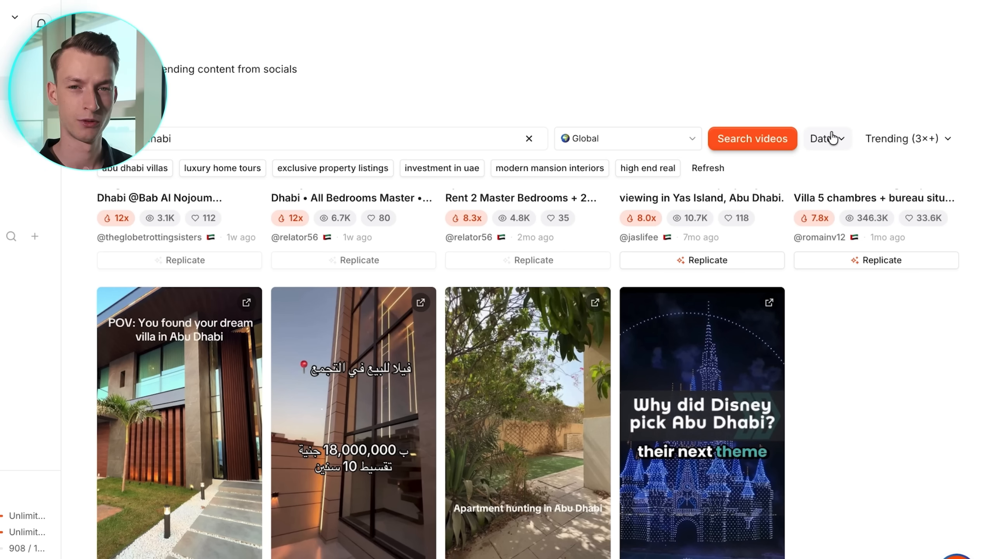
left_click(878, 142)
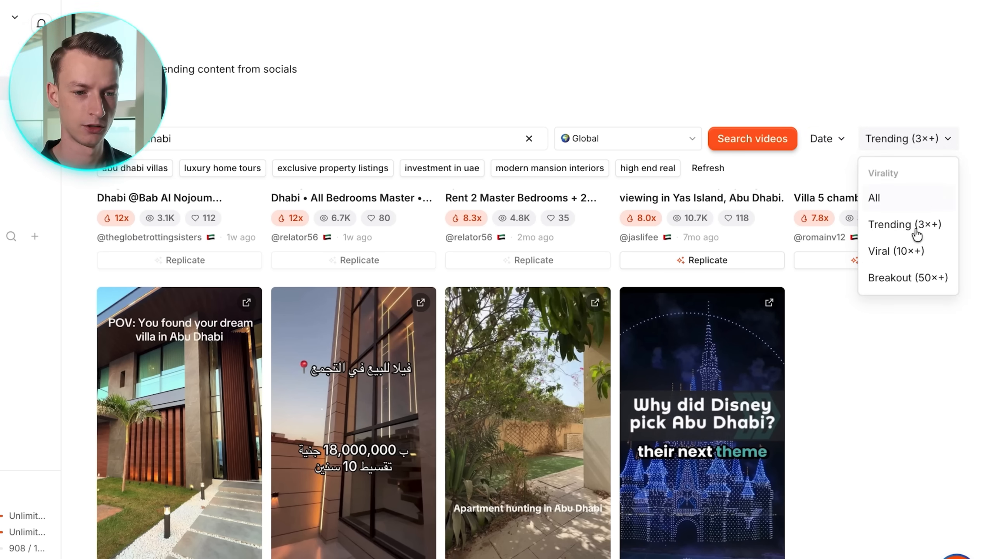
left_click(969, 221)
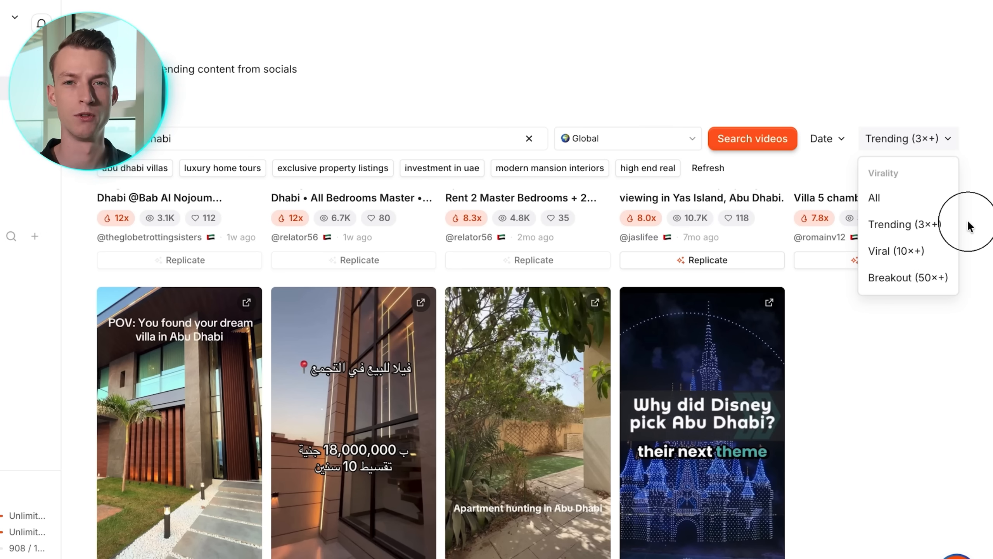
left_click(970, 227)
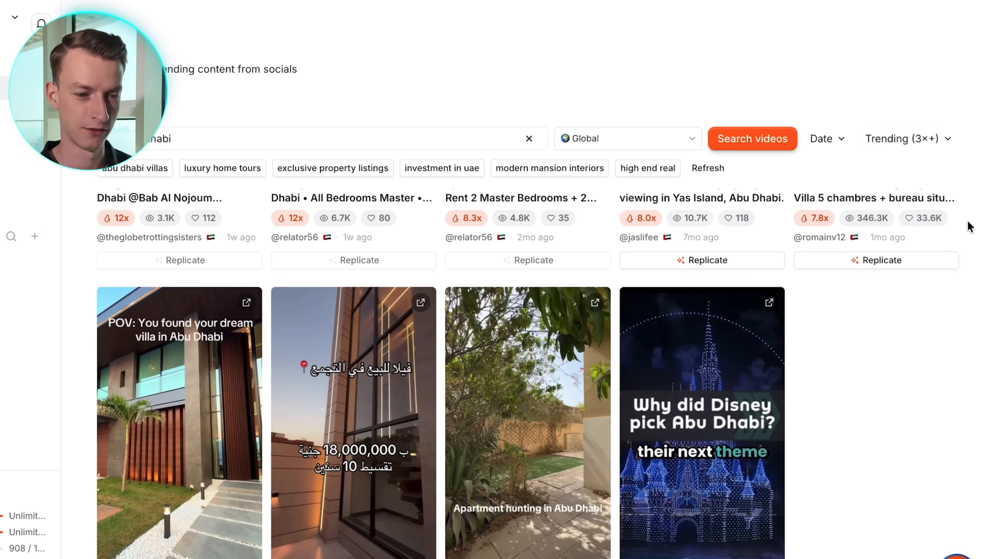
- Review the trending Abu Dhabi videos and start replicating the one on why Disney's next theme park will be there
scroll(865, 340, "up", 6)
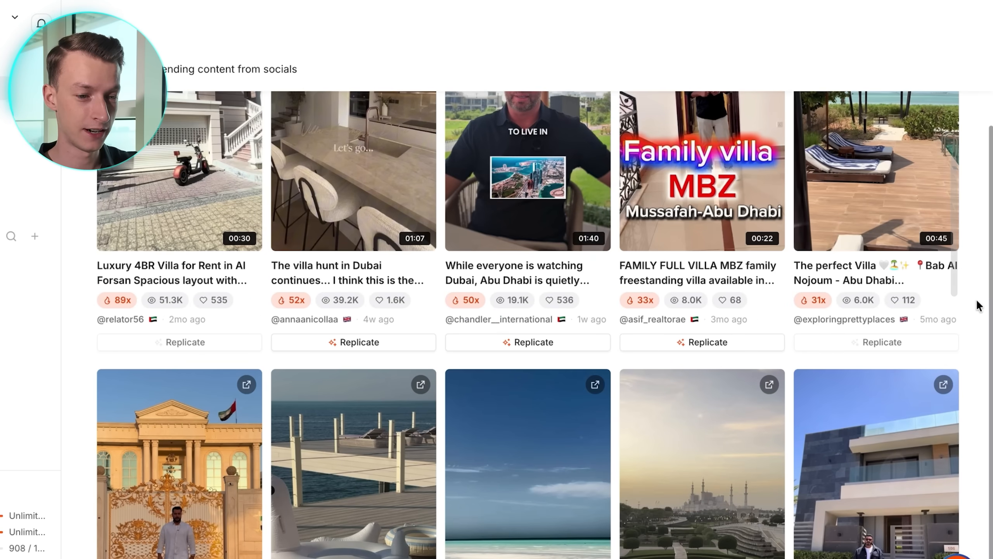
scroll(959, 338, "up", 3)
scroll(959, 337, "up", 2)
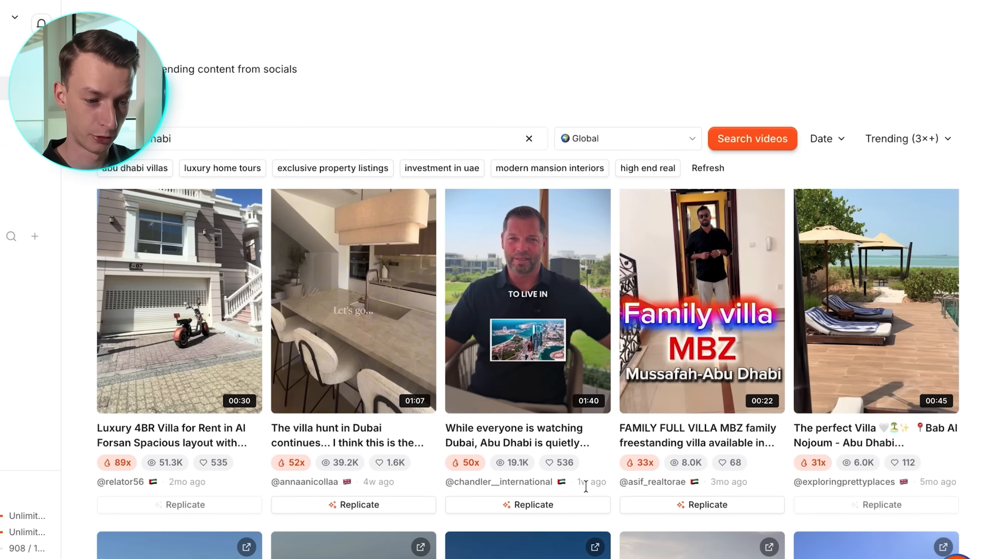
scroll(594, 484, "down", 15)
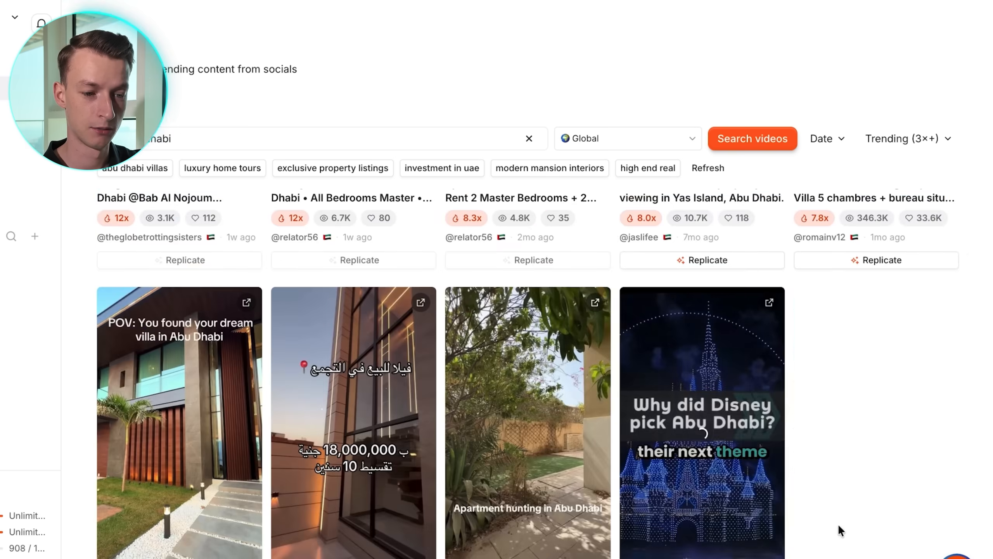
scroll(866, 539, "down", 2)
scroll(865, 541, "down", 2)
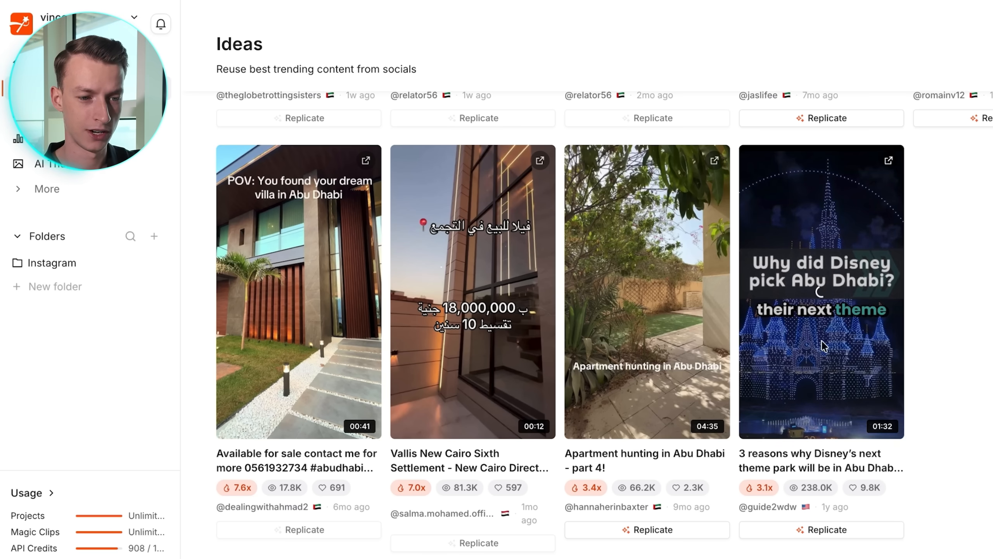
left_click(820, 530)
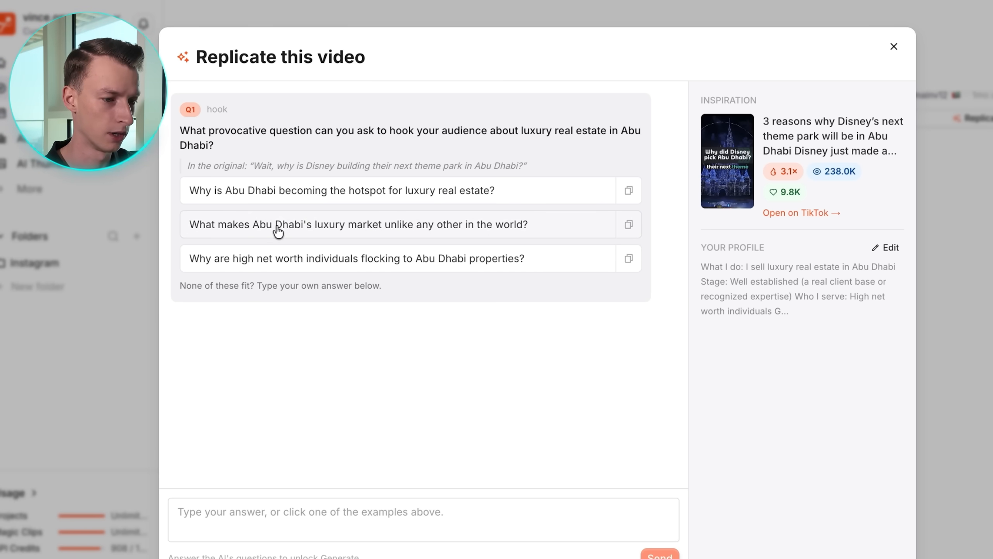
- Answer with the suggested hook on Abu Dhabi's luxury market being unlike any other and the strategic location and tax-free status reason
left_click(352, 226)
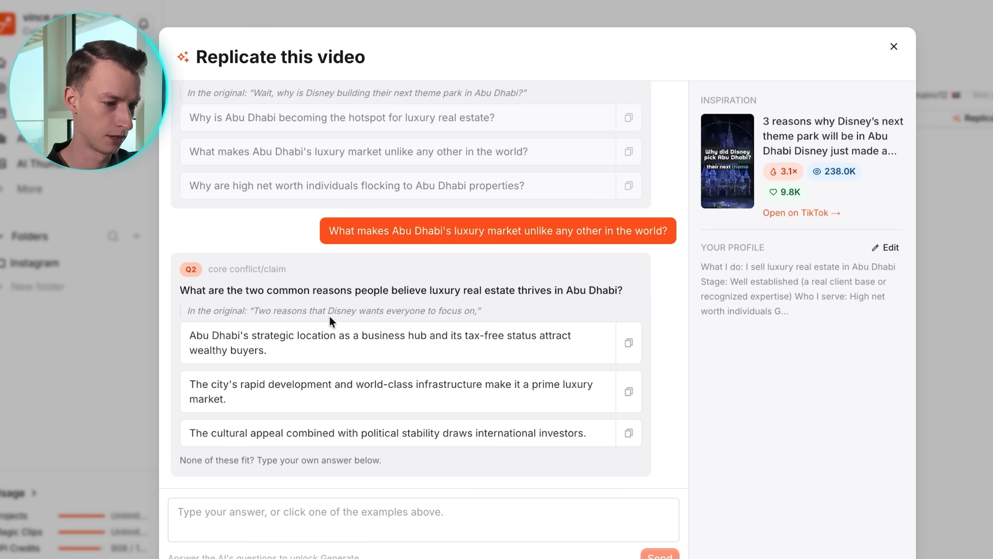
left_click(350, 346)
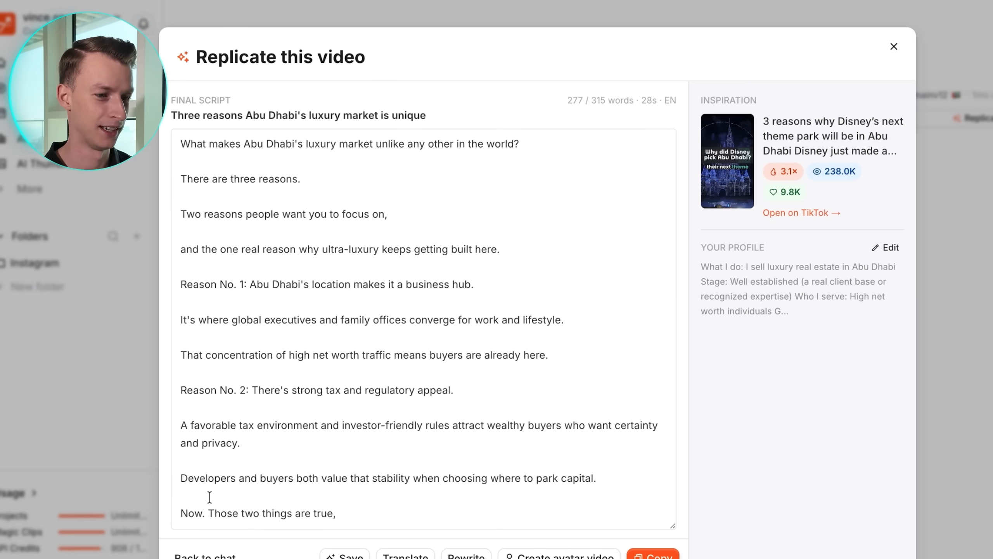
- Read through the generated final script on Abu Dhabi's luxury market and close the video replication
scroll(509, 356, "down", 15)
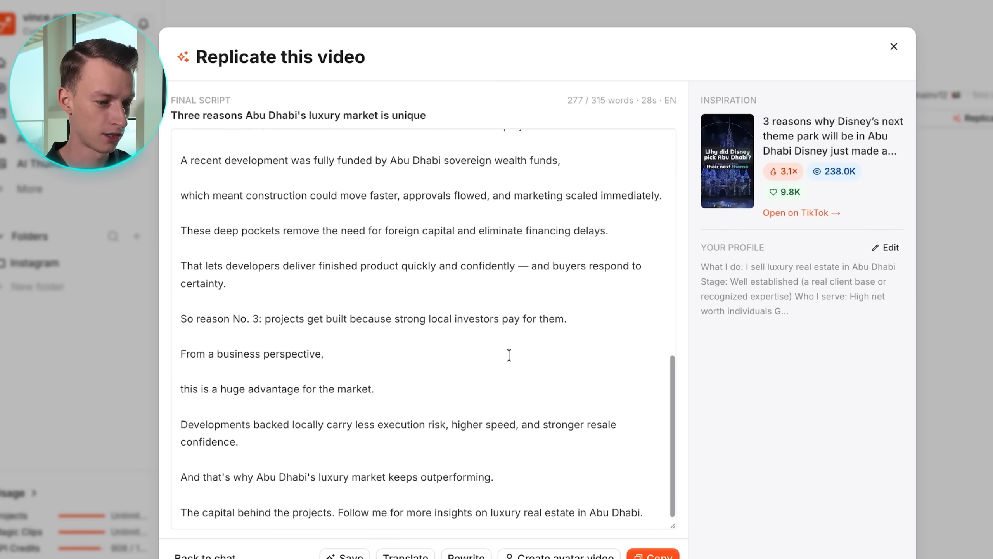
scroll(508, 355, "up", 15)
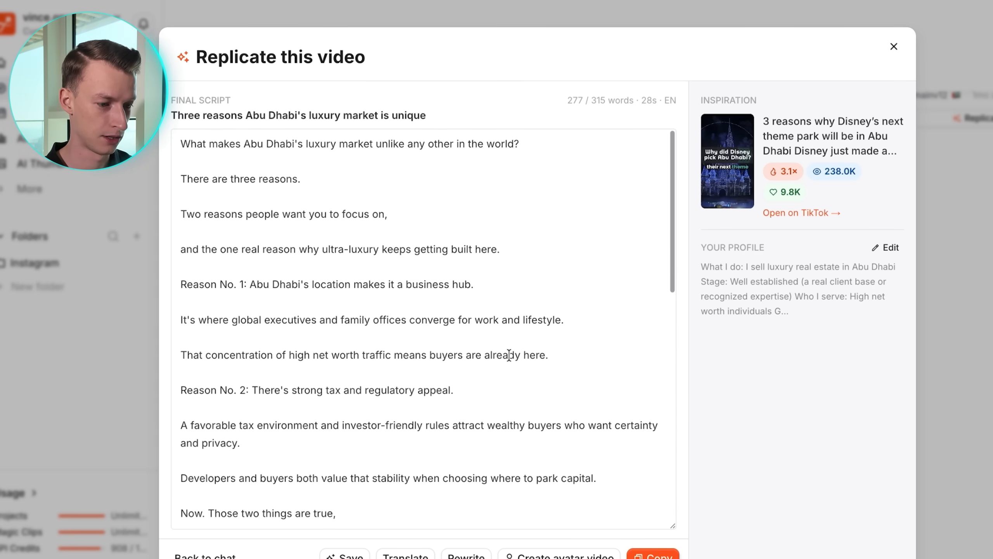
scroll(265, 477, "down", 15)
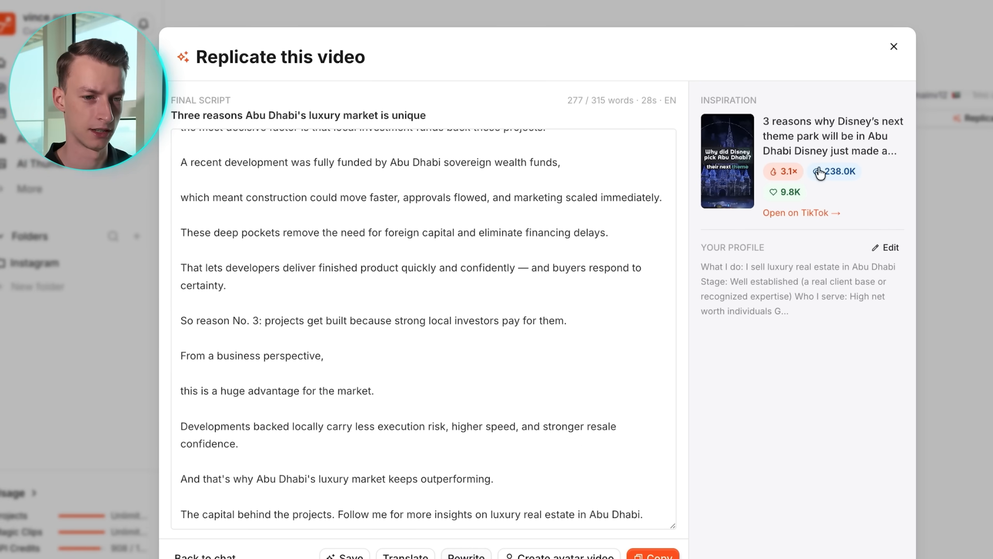
left_click(894, 48)
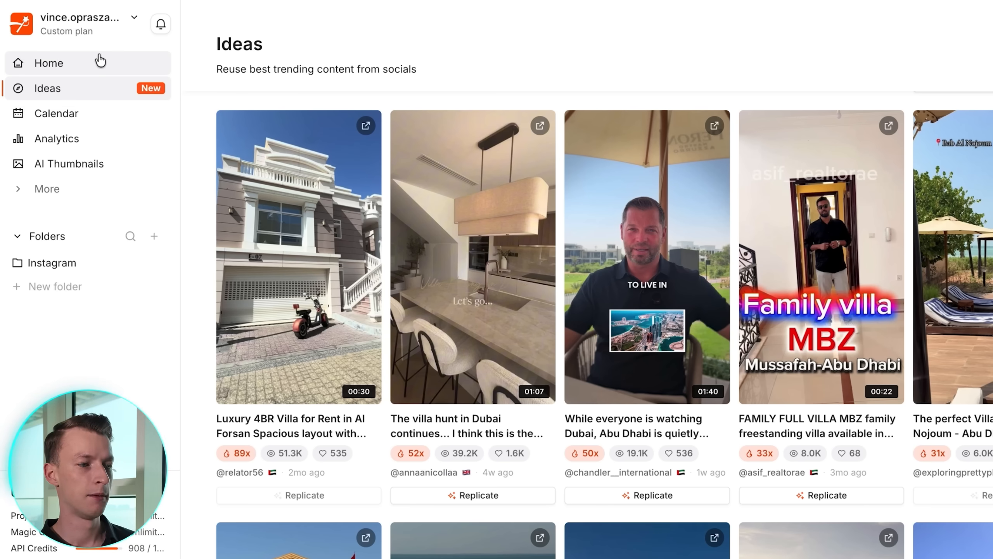
- Open the publishing calendar and examine its profiles and the social platforms that can be connected
left_click(84, 122)
left_click(837, 45)
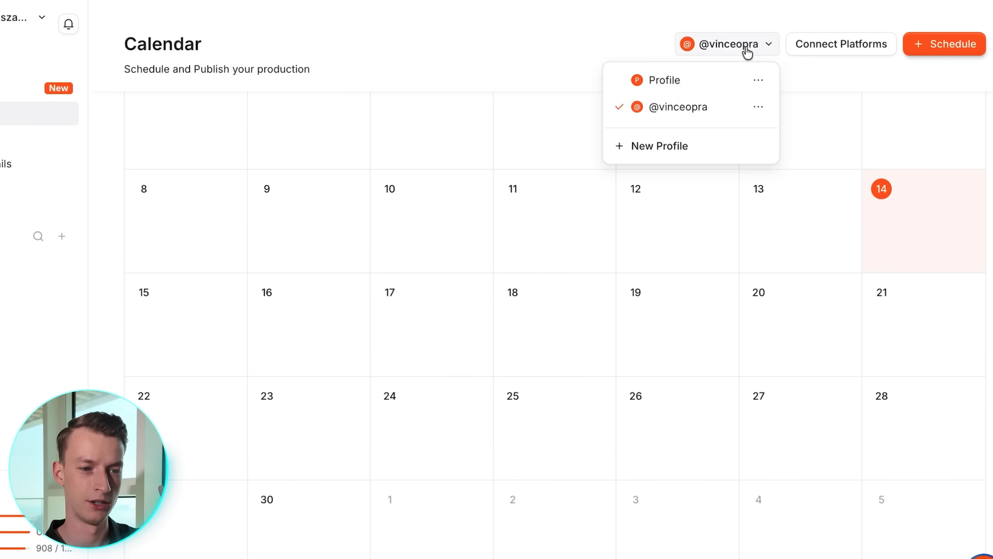
left_click(816, 77)
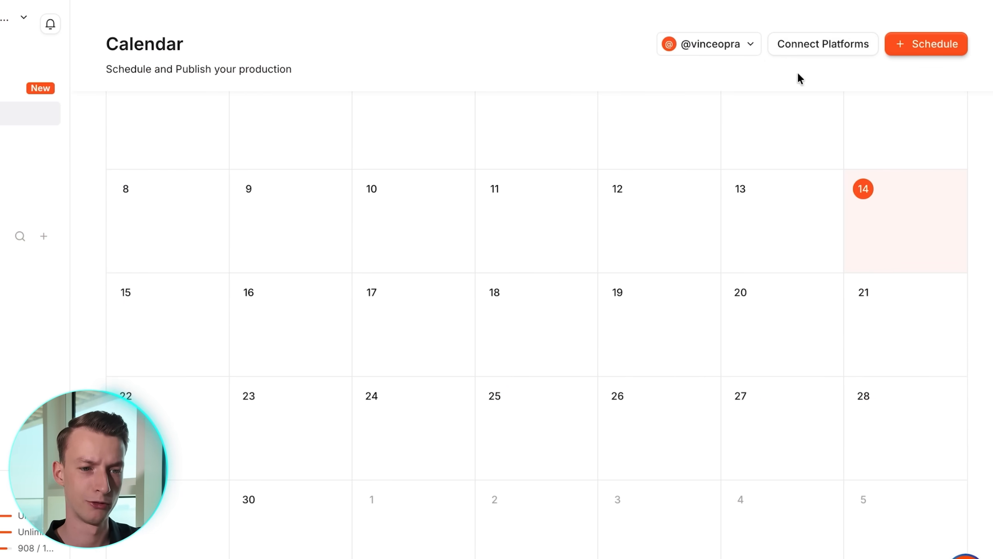
left_click(825, 56)
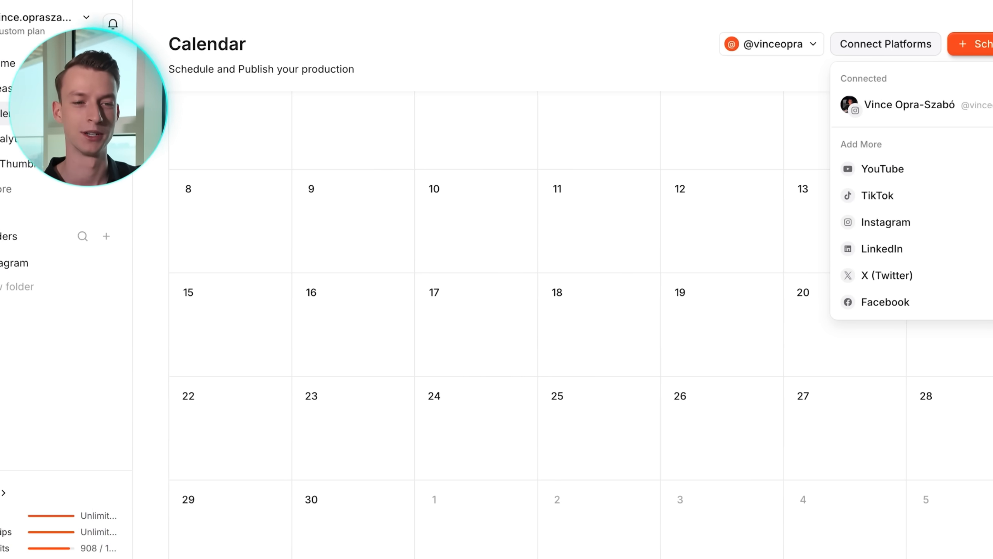
- Start a post scheduled for June 17 with the exported project video "eoi closed"
left_click(978, 44)
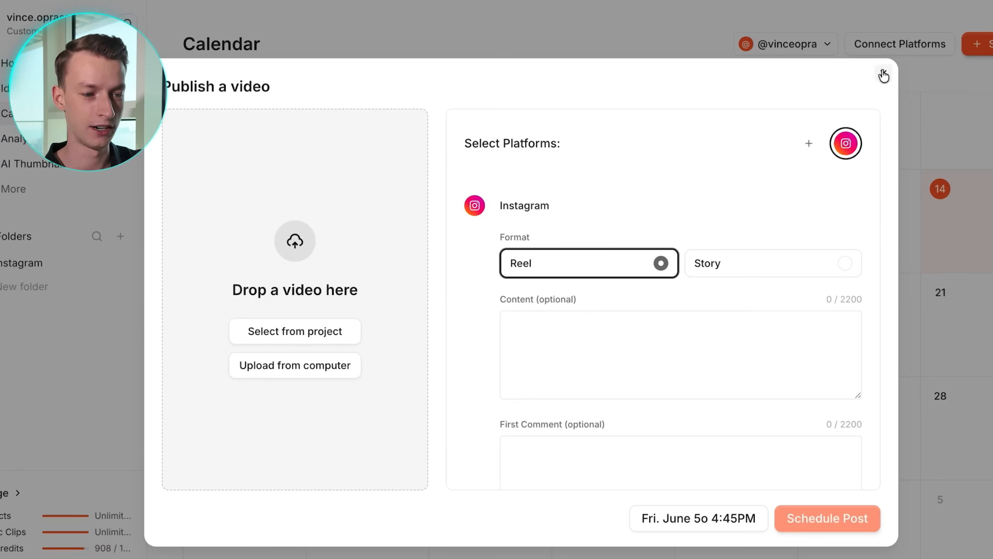
left_click(877, 72)
left_click(491, 332)
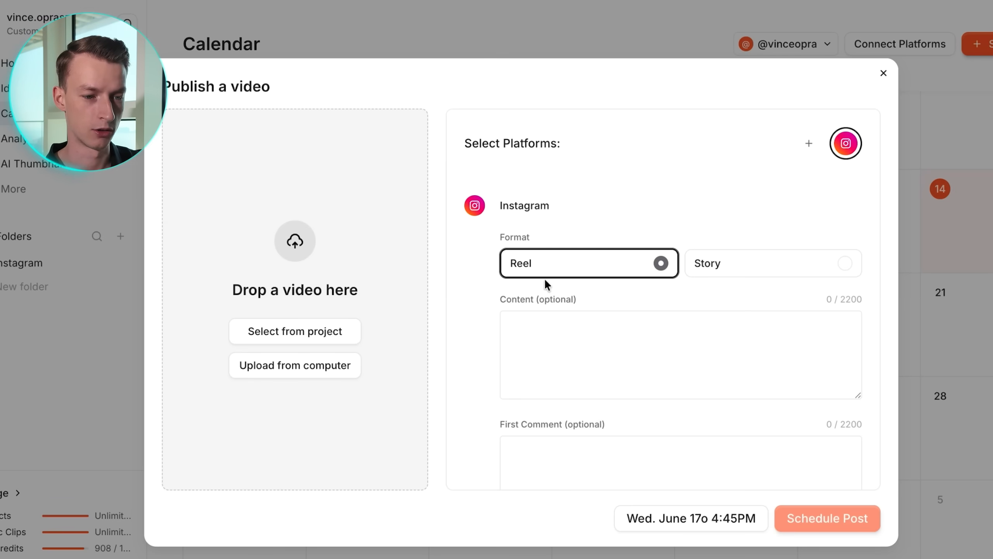
left_click(316, 331)
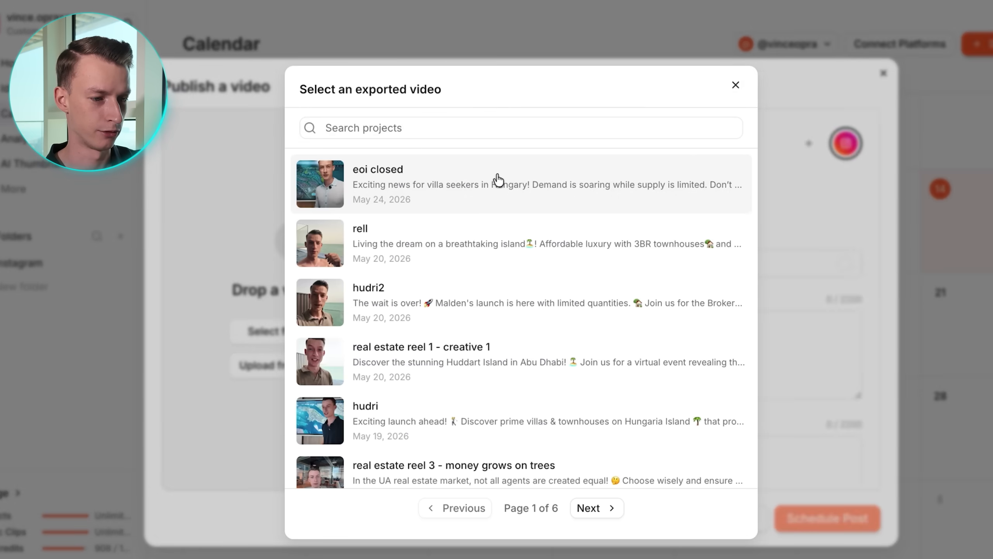
left_click(480, 197)
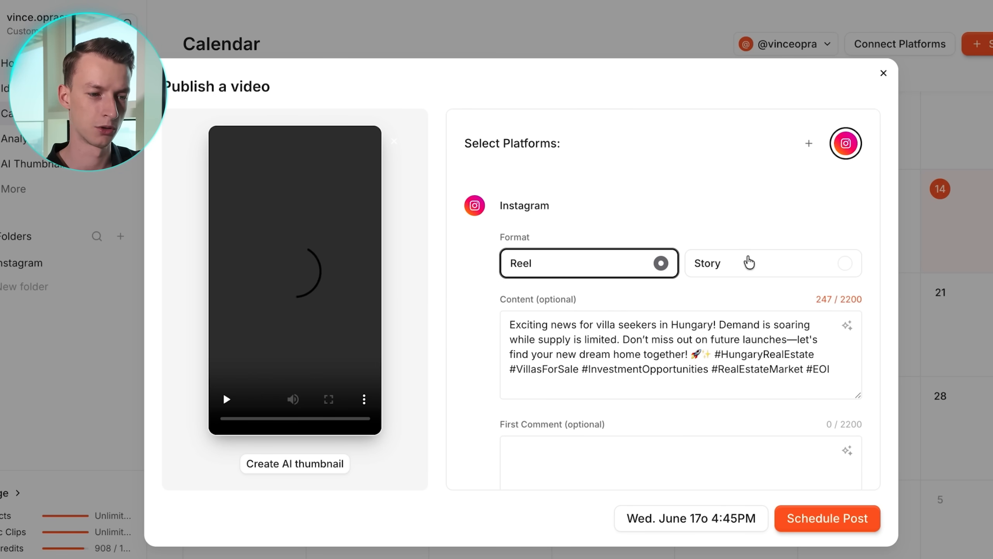
- Review the post's Instagram caption fields and the platforms available to add, and close the post without scheduling it
scroll(749, 267, "down", 2)
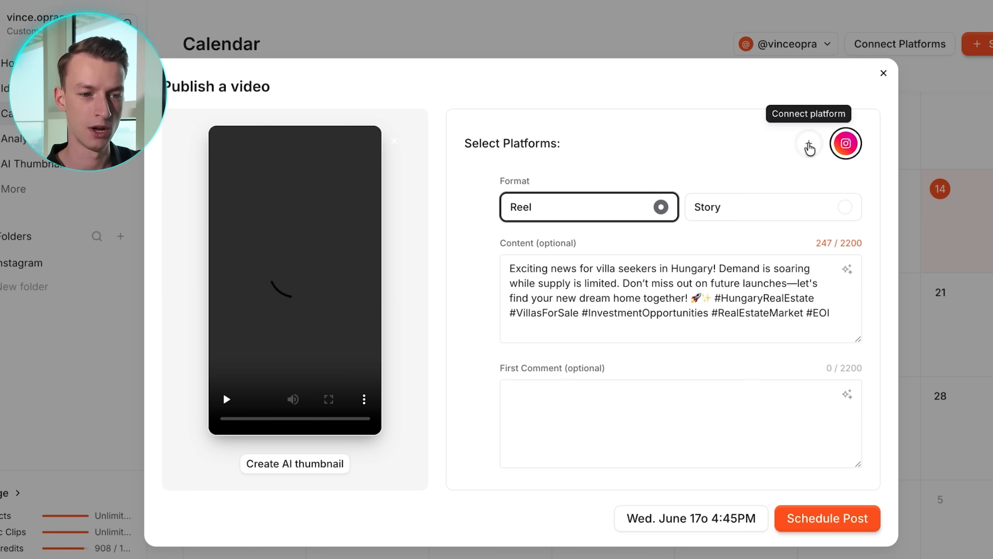
left_click(810, 146)
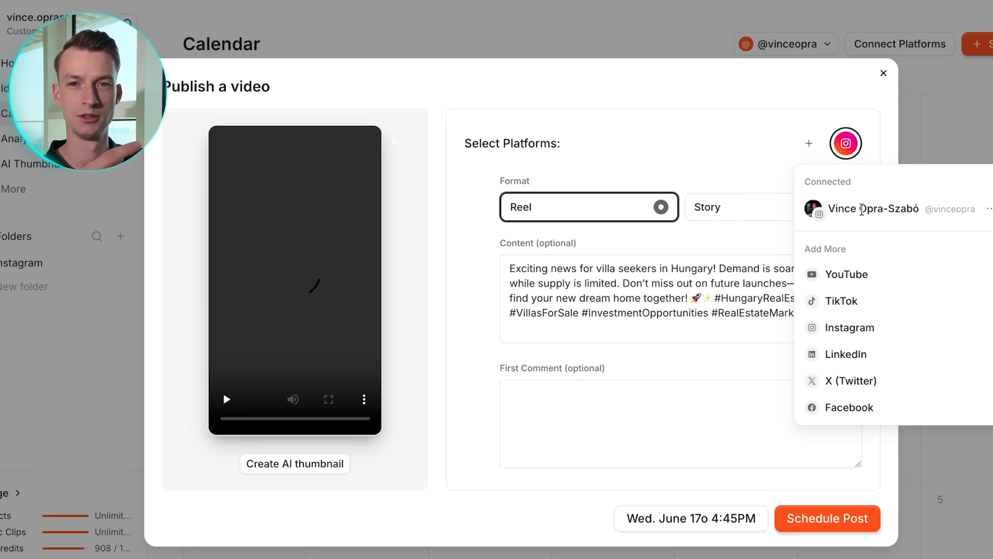
left_click(861, 108)
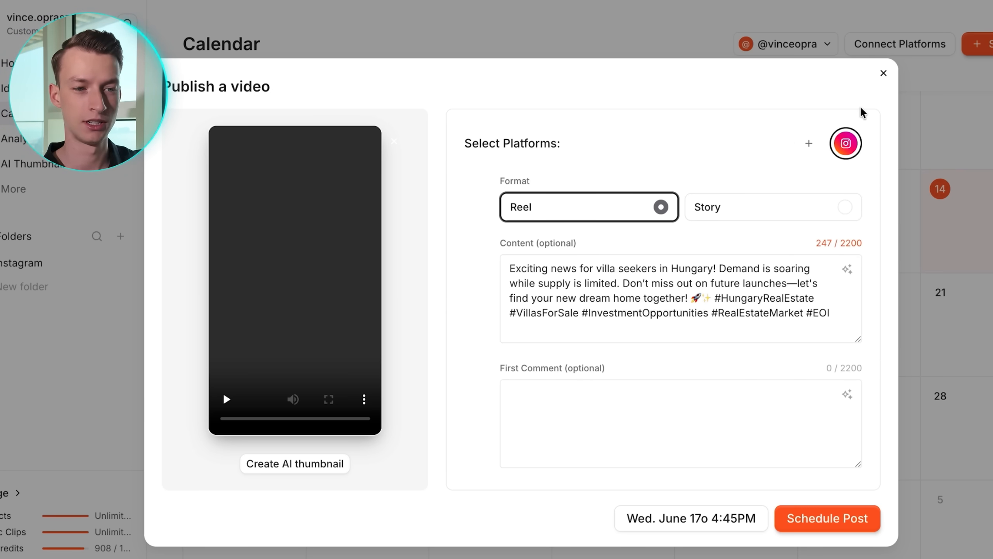
left_click(884, 74)
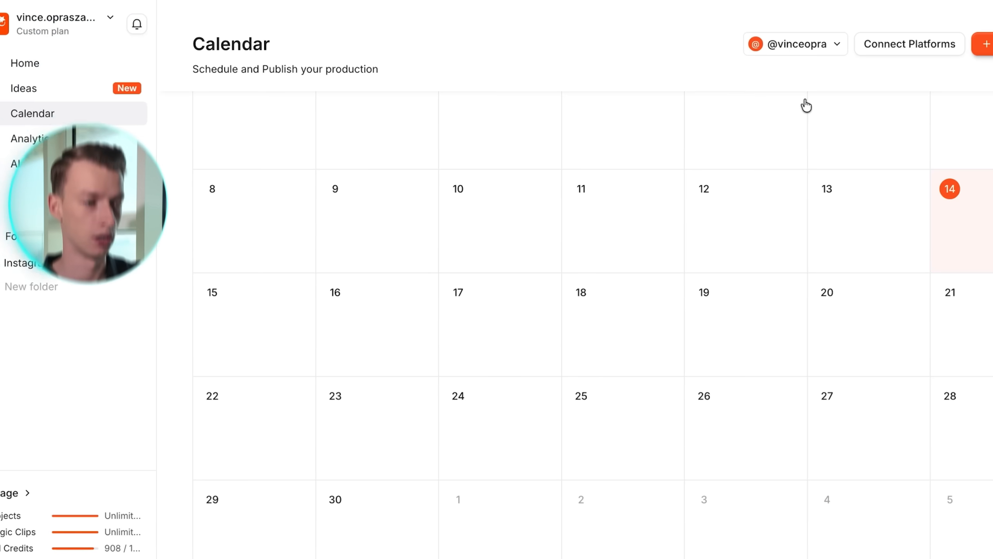
- Open the analytics of the published content and look over the performance overview
left_click(80, 145)
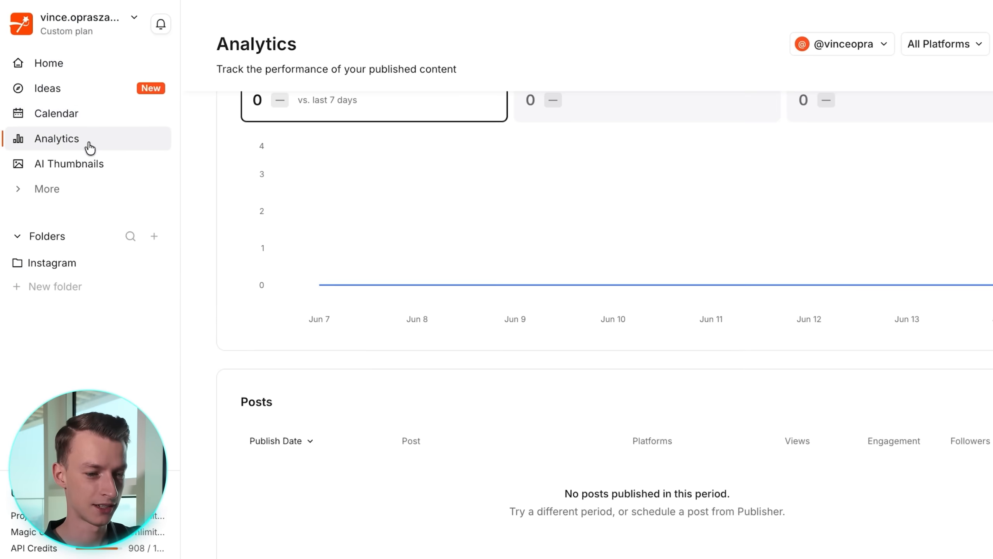
scroll(410, 199, "up", 2)
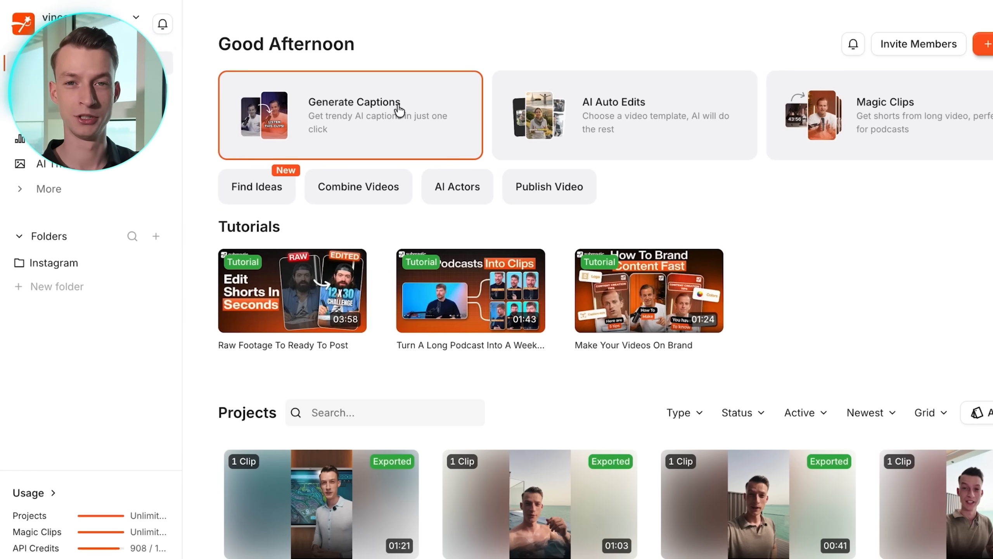
- Start a new captions project and add the 0:43 vertical selfie video from a computer folder
left_click(416, 123)
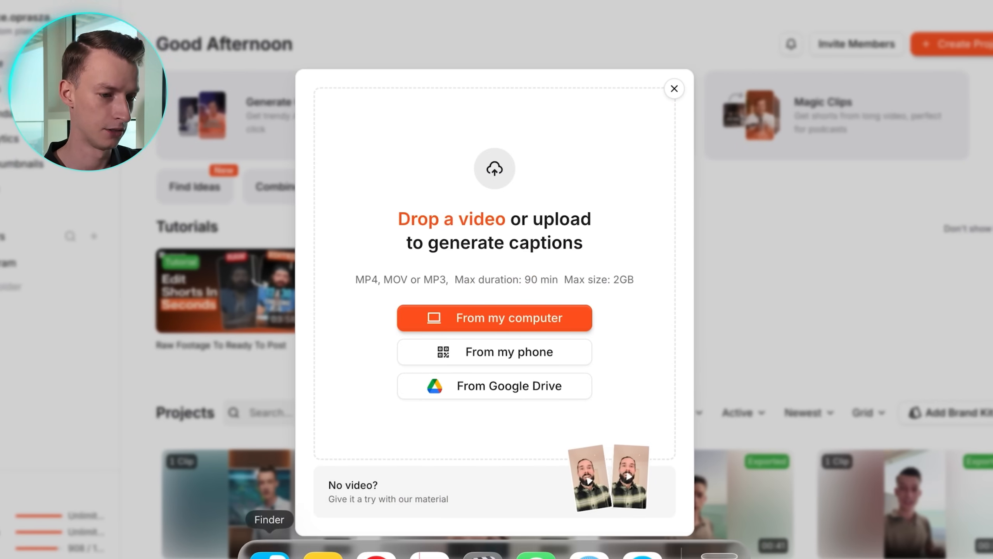
left_click(269, 554)
left_click_drag(526, 289, 617, 229)
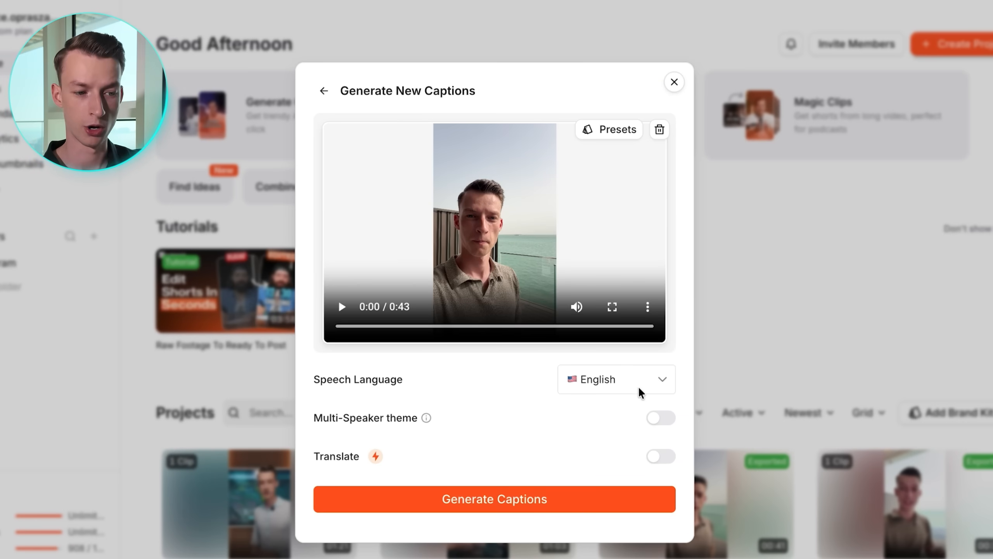
- Look through the available speech languages, keep English, and generate the captions
left_click(627, 382)
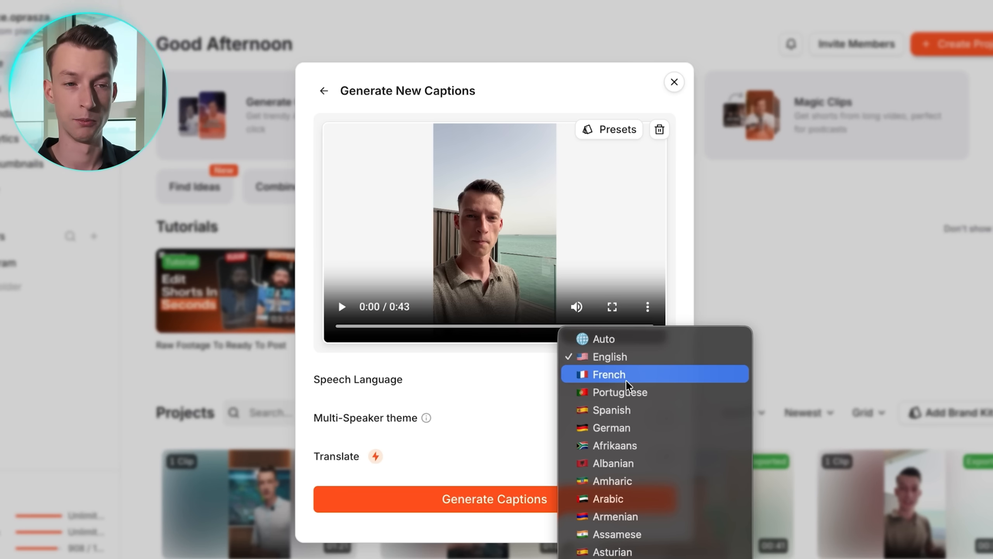
scroll(627, 386, "down", 20)
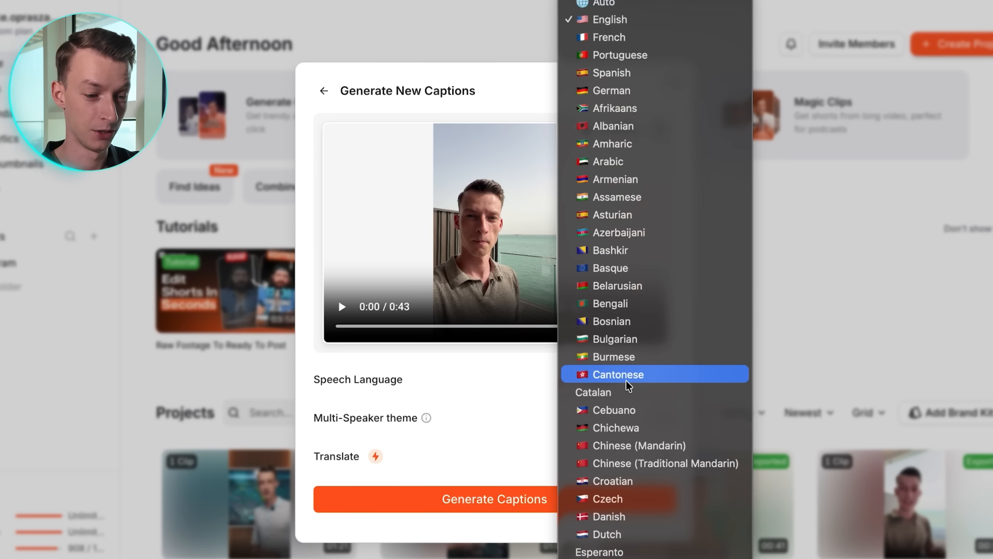
scroll(627, 385, "down", 10)
scroll(628, 383, "up", 20)
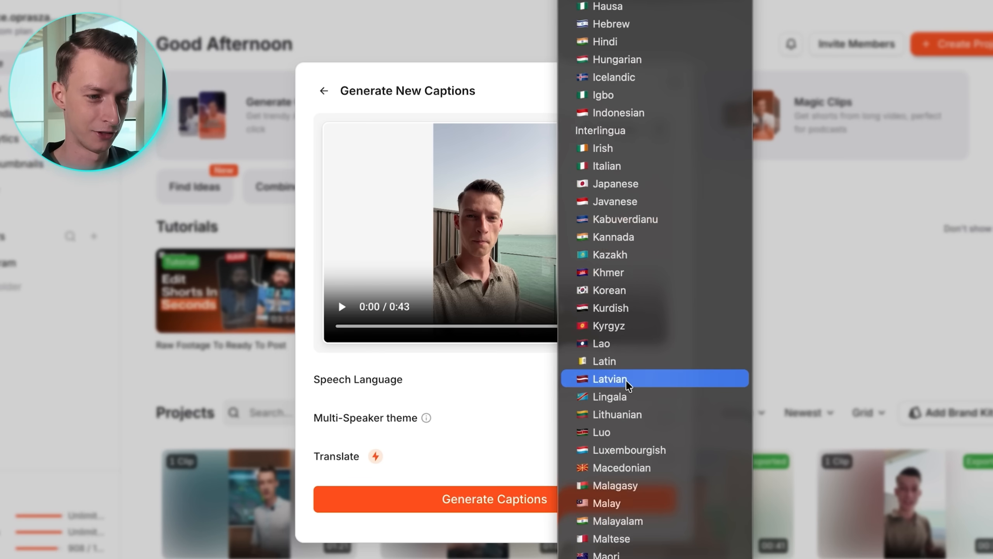
key("Escape")
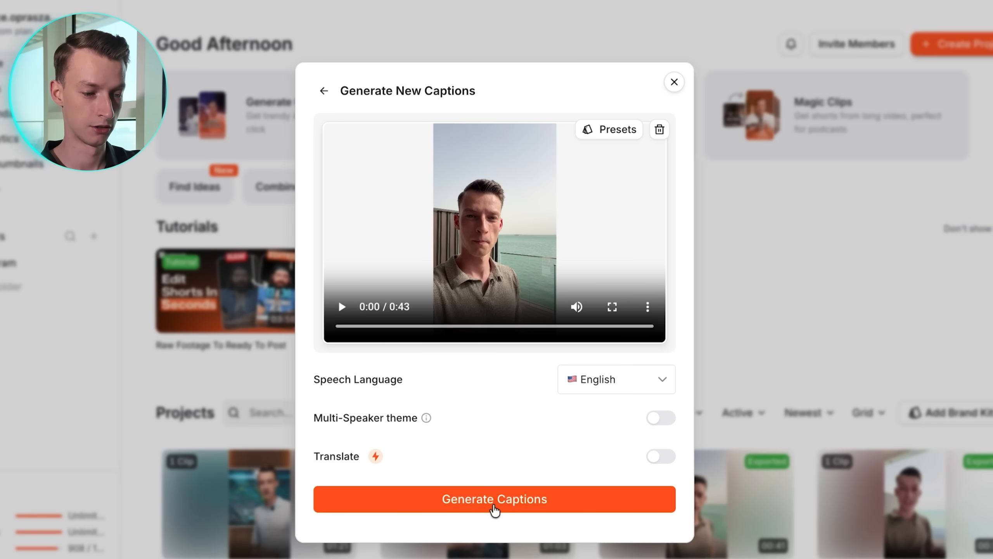
left_click(493, 509)
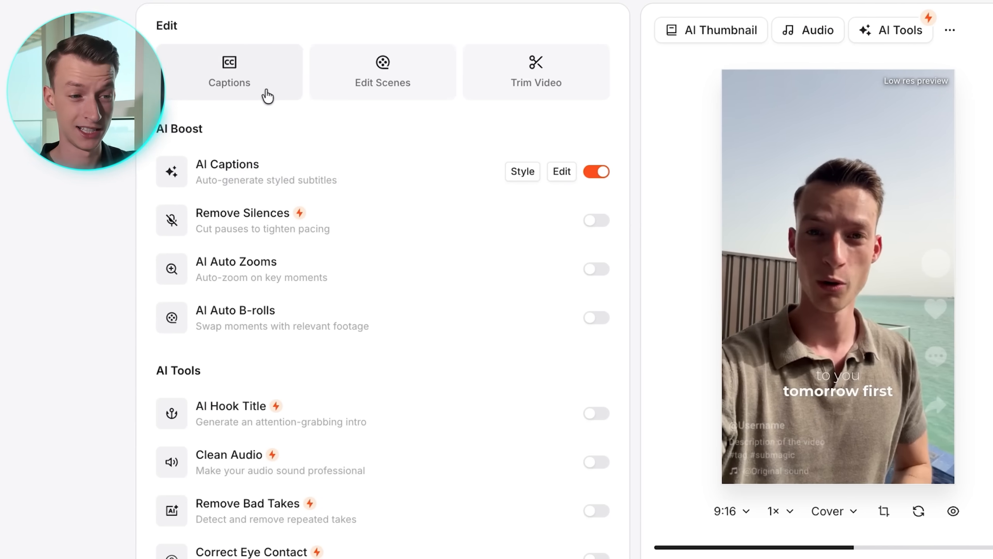
- Look through the generated captions and correct "Huddart" to "Hudayriyat" in the line before "Island"
left_click(252, 86)
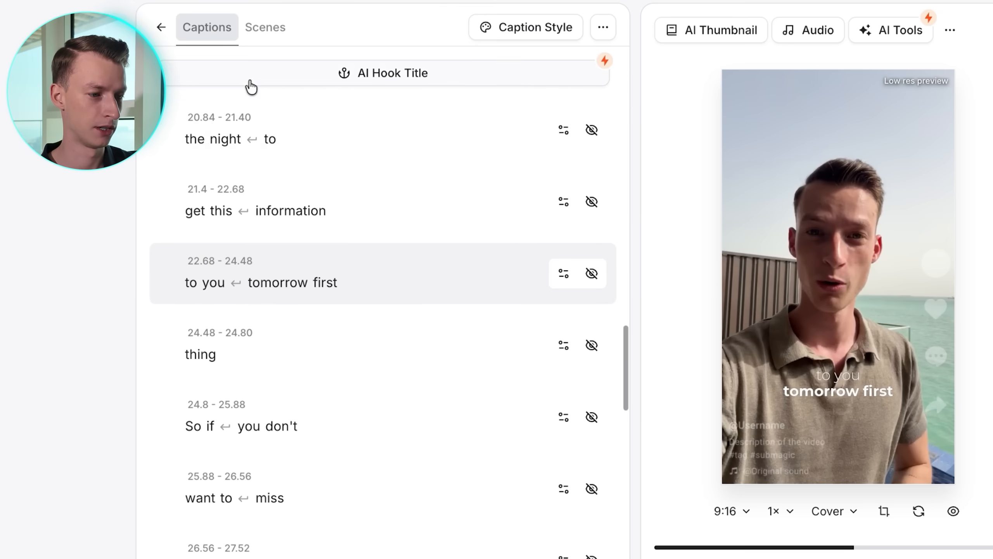
scroll(221, 171, "up", 3)
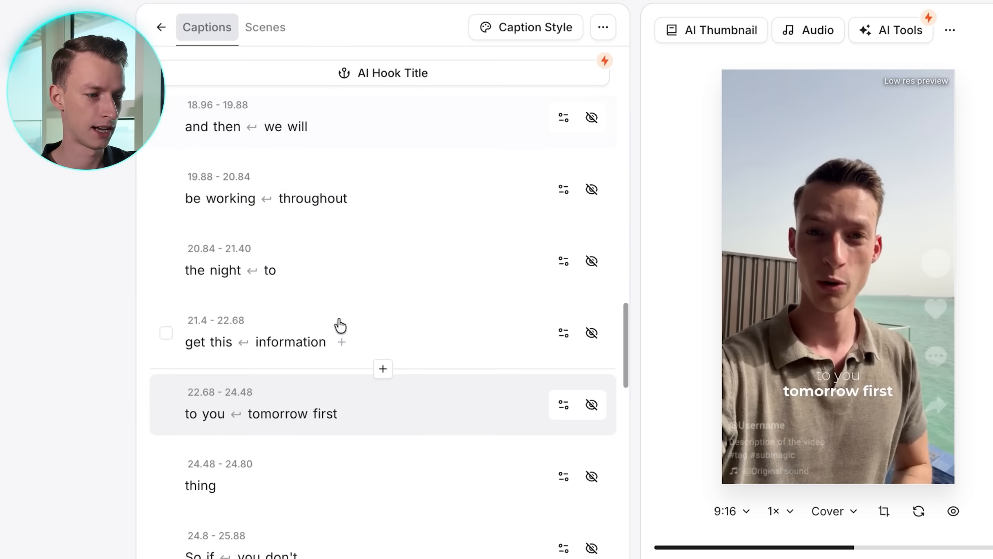
scroll(333, 165, "down", 20)
scroll(331, 166, "up", 20)
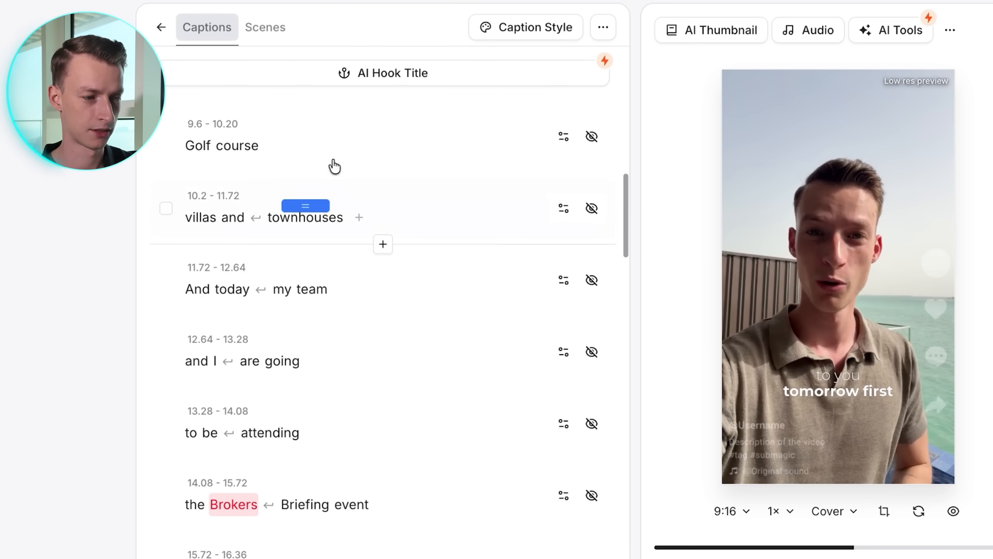
scroll(282, 212, "up", 8)
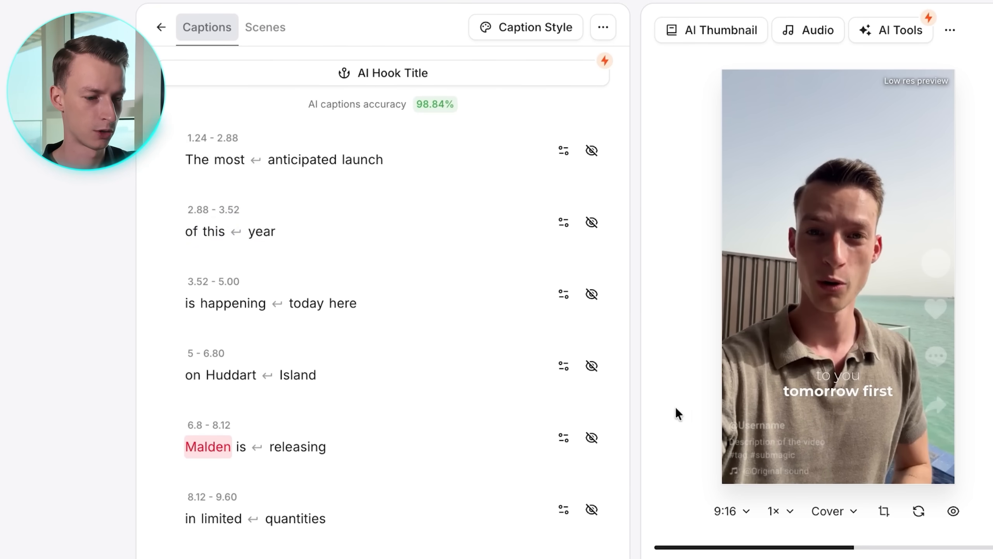
left_click(693, 547)
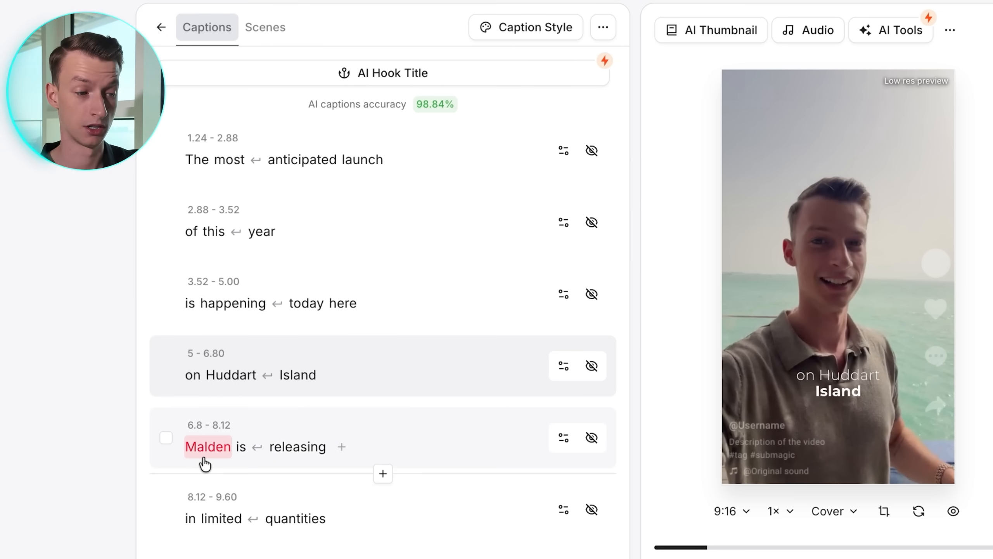
left_click(247, 378)
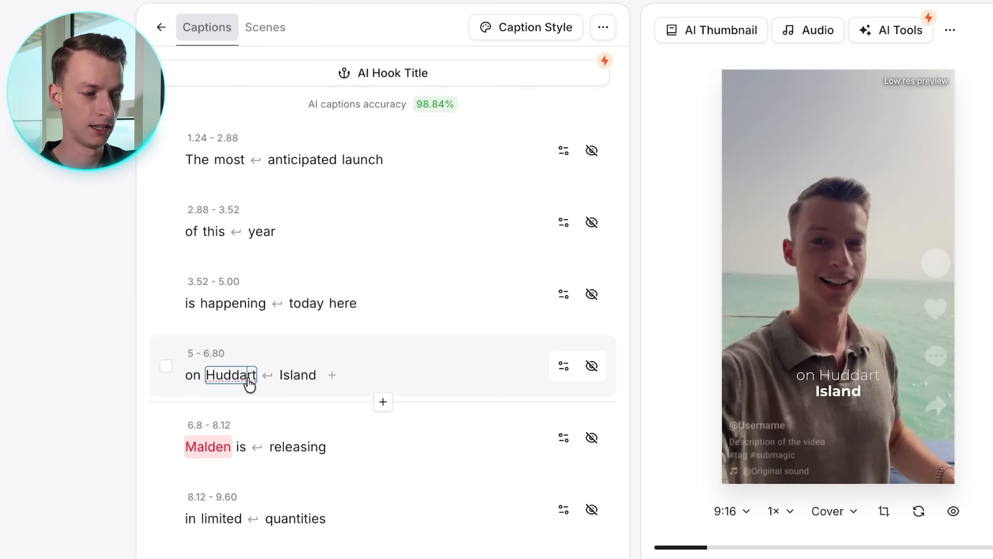
key("BackSpace")
key("BackSpace")
key("BackSpace")
key("BackSpace")
key("BackSpace")
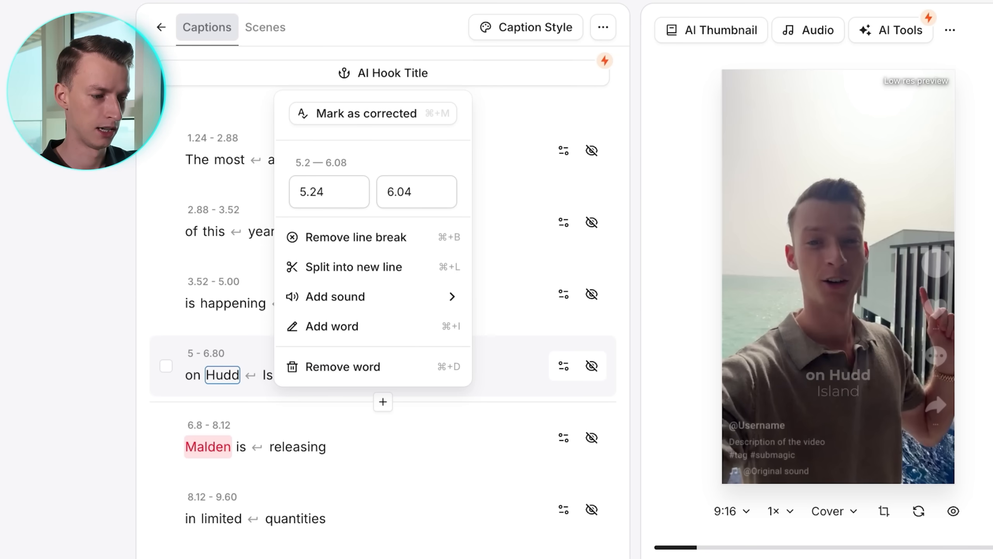
type("dayriyat")
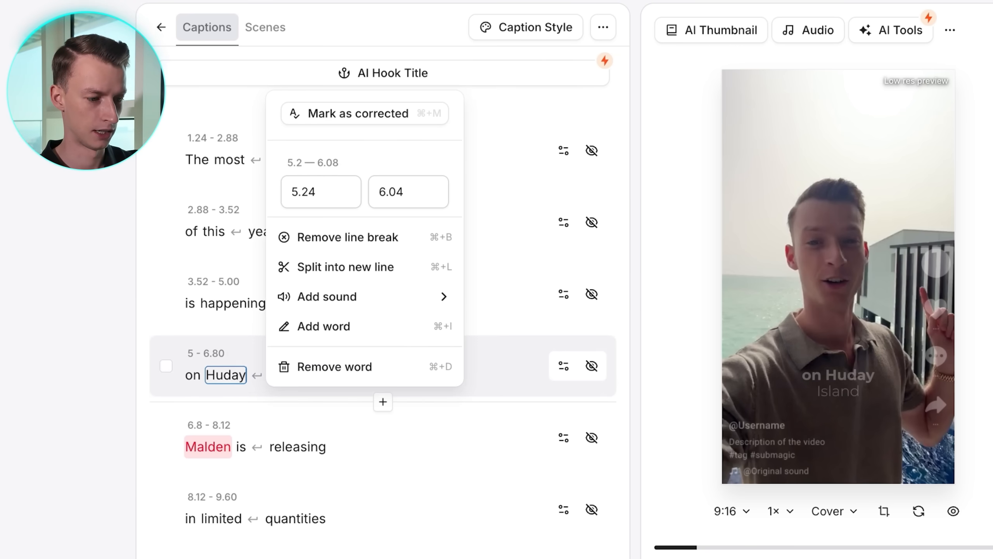
- Replace the flagged word "Malden" with "Modon" in the "is releasing" caption and skim the remaining captions
double_click(222, 449)
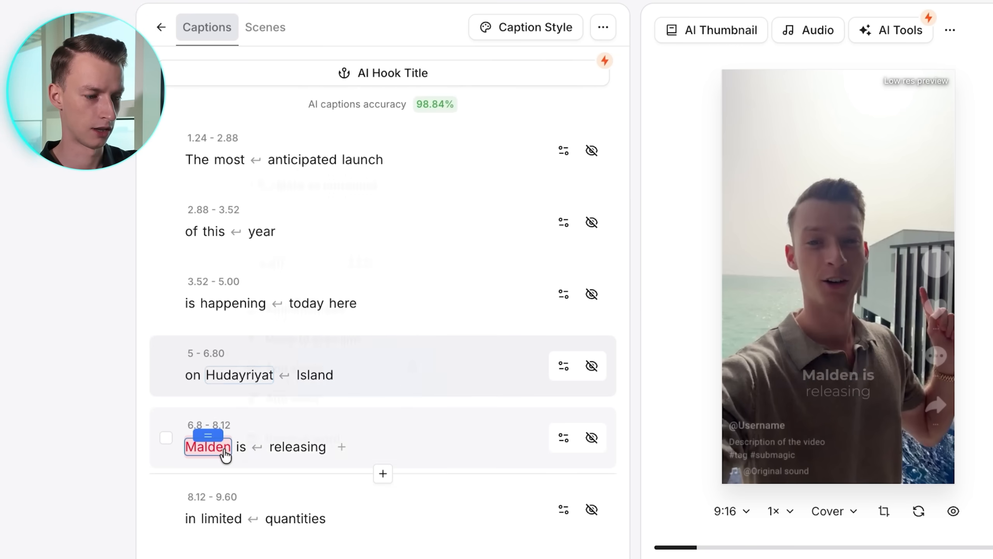
type("Modon")
left_click(108, 464)
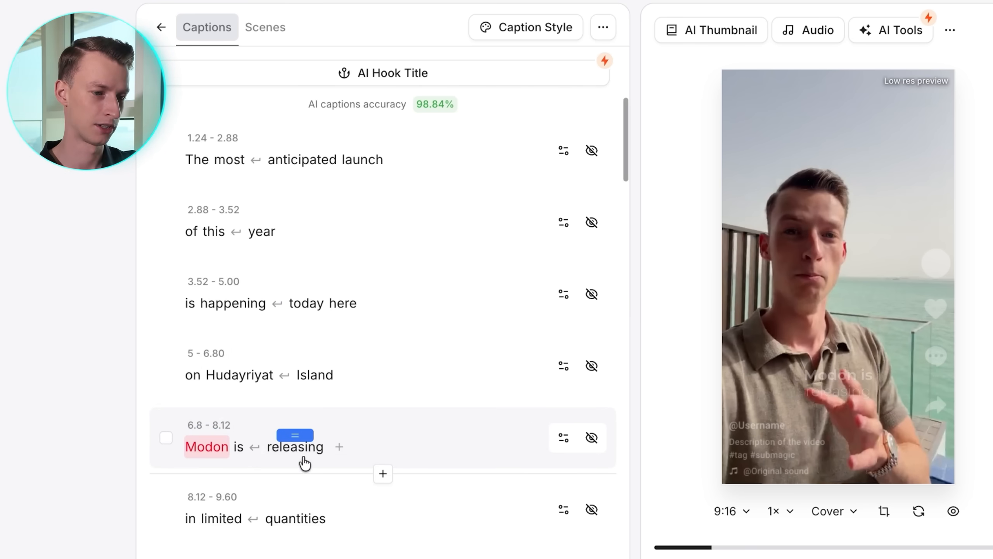
scroll(305, 464, "down", 10)
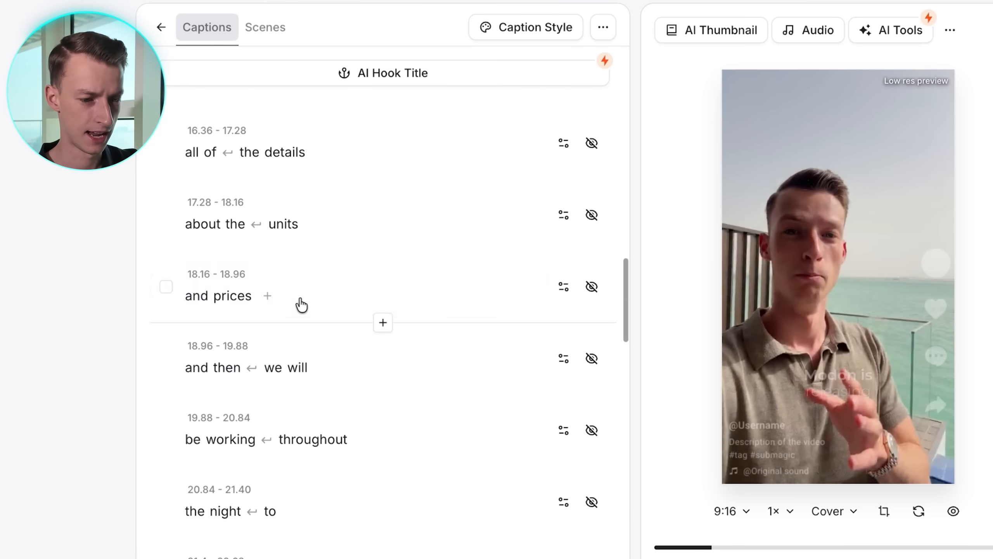
scroll(299, 304, "up", 10)
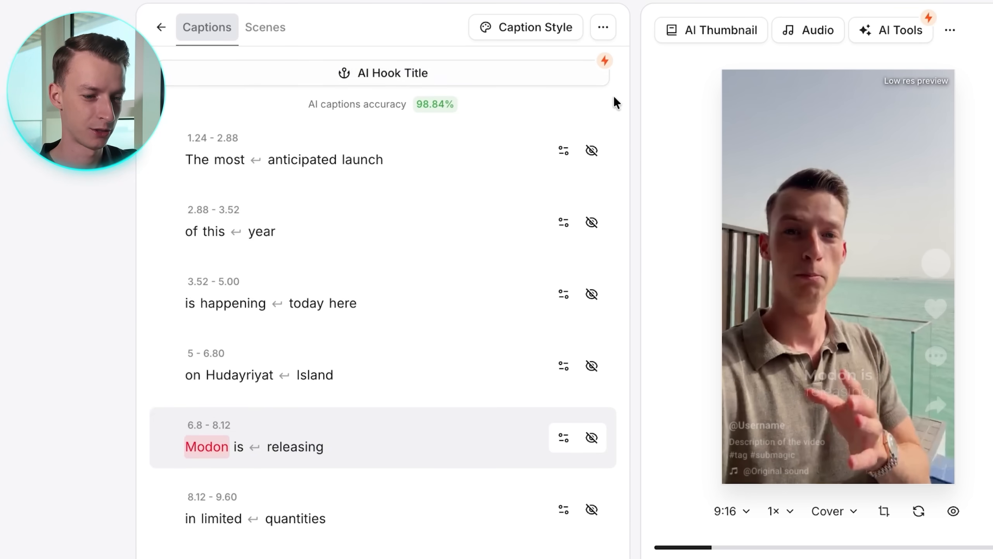
- Generate an AI hook title, try the Pierre theme on it, and delete the title
left_click(415, 71)
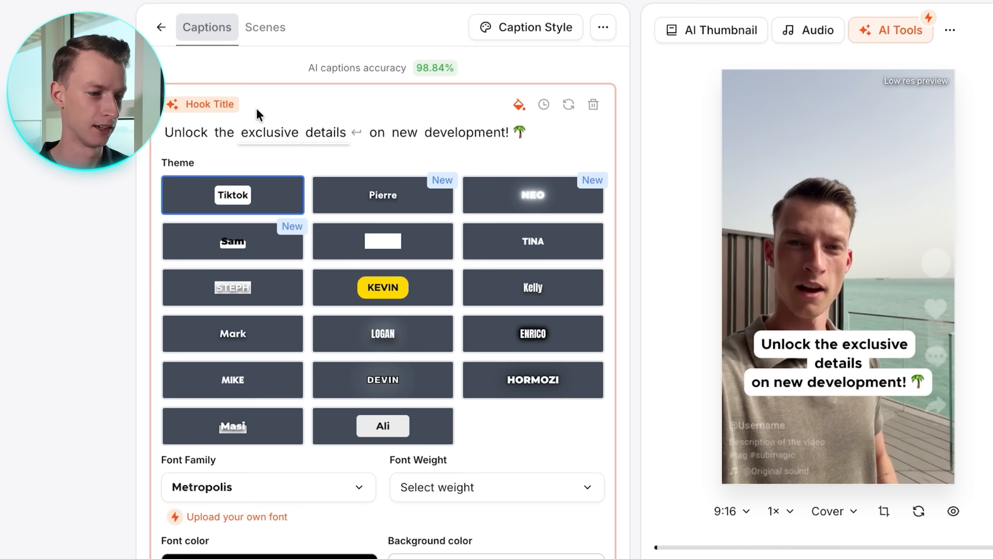
left_click(395, 199)
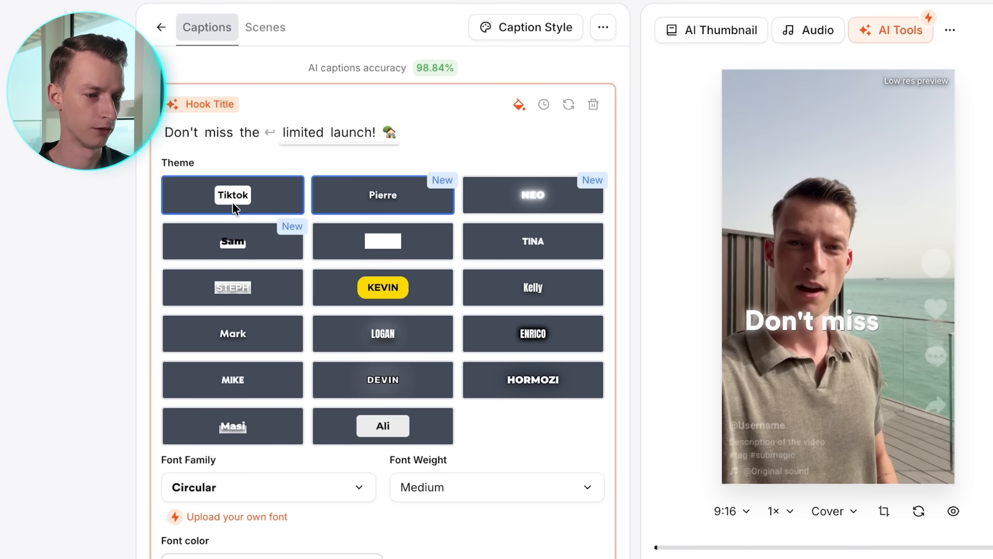
left_click(593, 109)
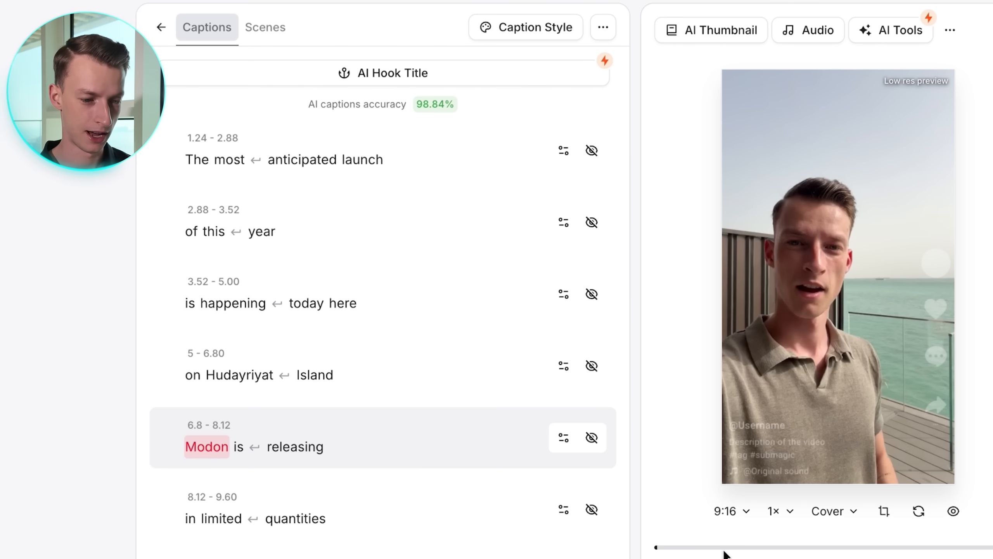
- Preview the corrected captions on the video and browse the available caption styles
key("space")
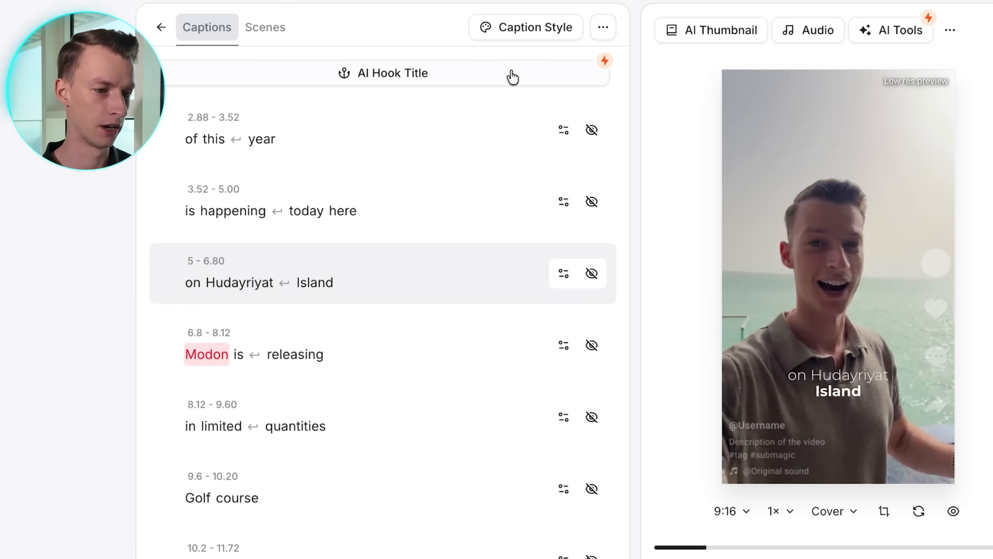
left_click(526, 27)
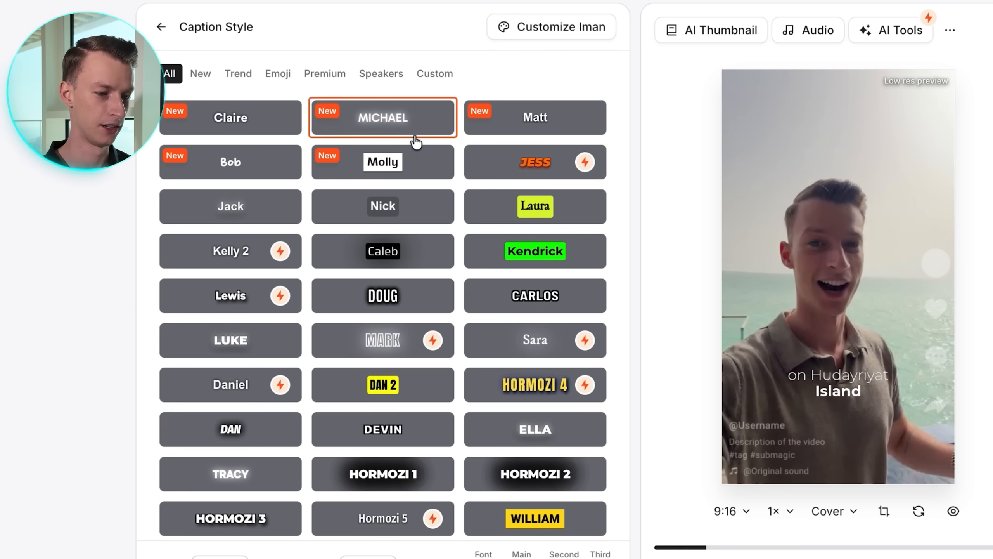
scroll(414, 135, "down", 5)
scroll(415, 135, "up", 5)
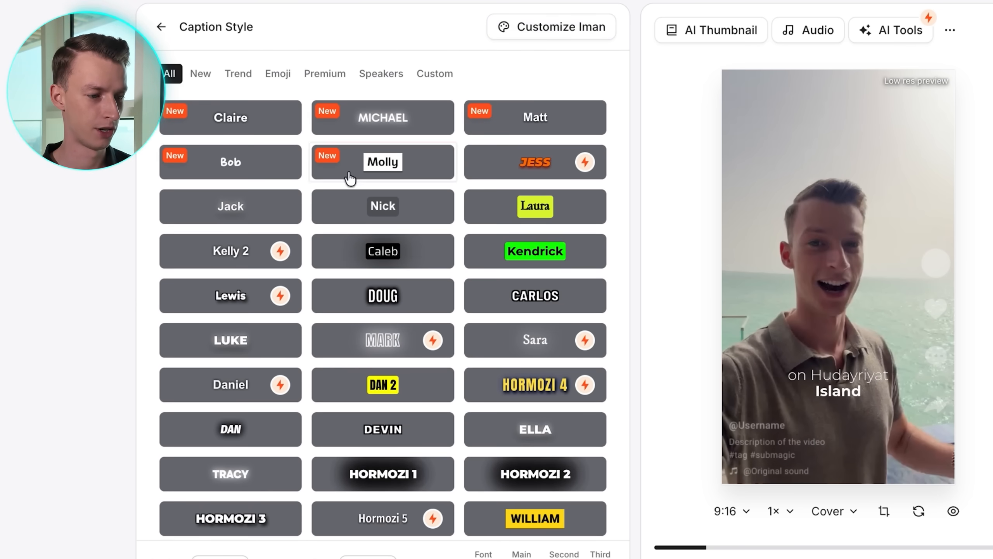
- Open the Iman caption style's customization, examine its font, caption, animation and B-roll settings, and return to the style list
left_click(567, 28)
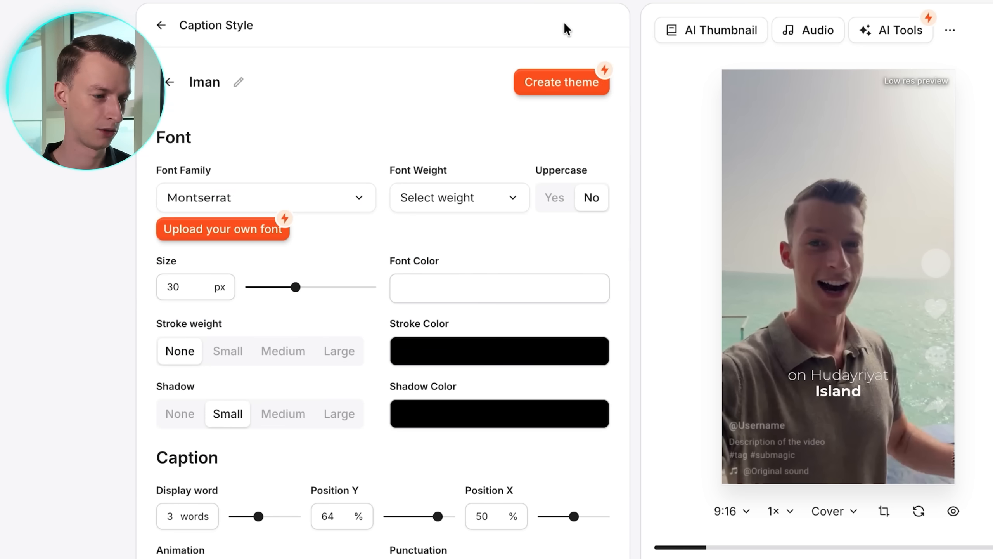
left_click(304, 203)
left_click(304, 203)
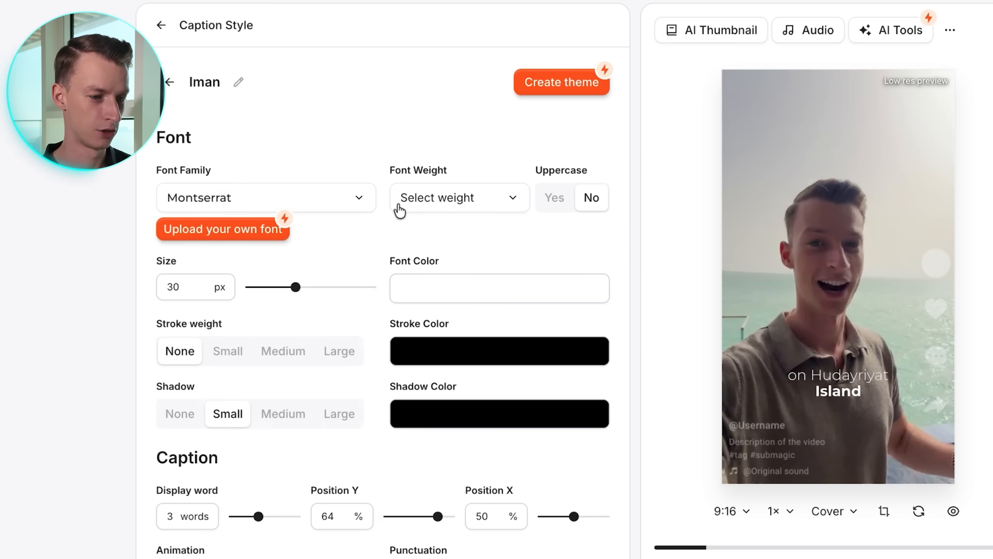
scroll(510, 306, "down", 4)
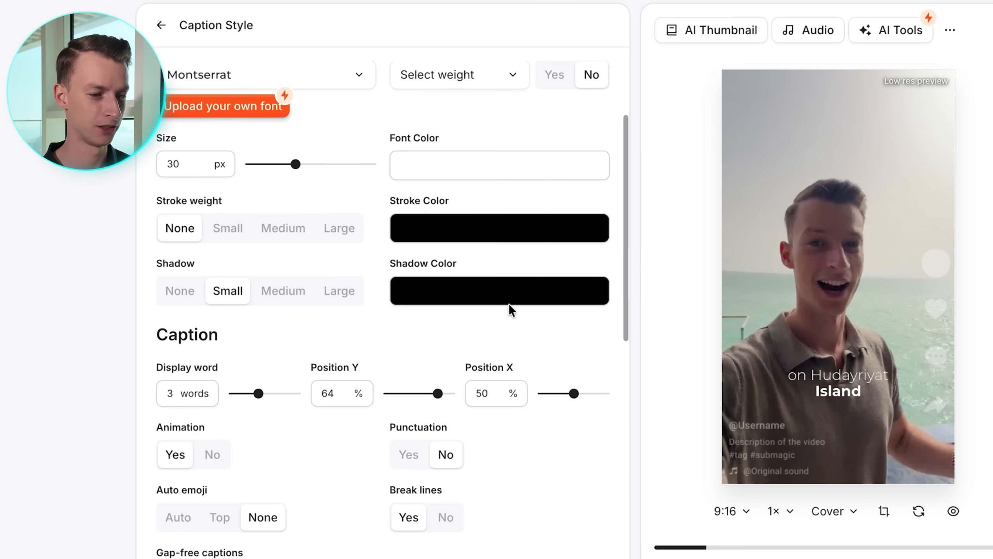
scroll(435, 238, "down", 10)
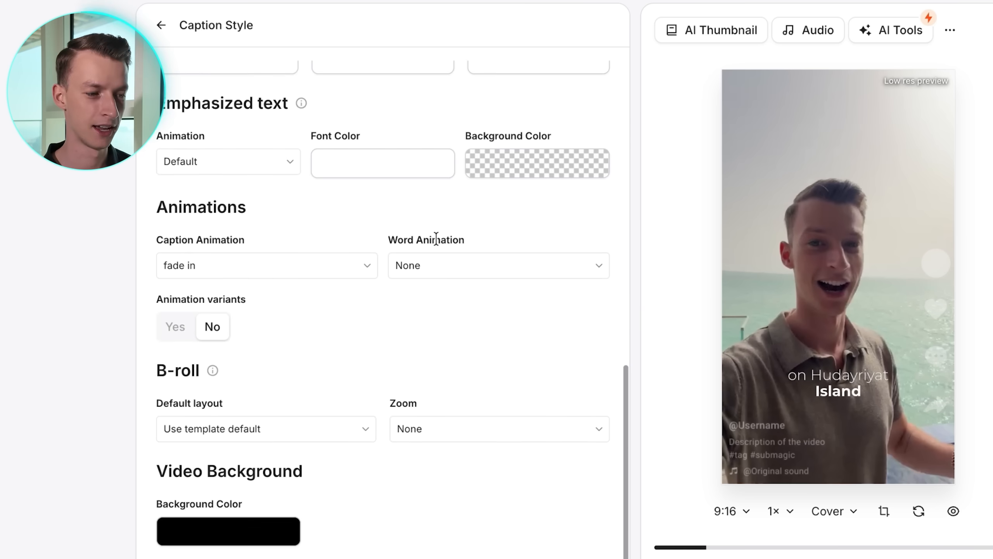
scroll(436, 237, "up", 15)
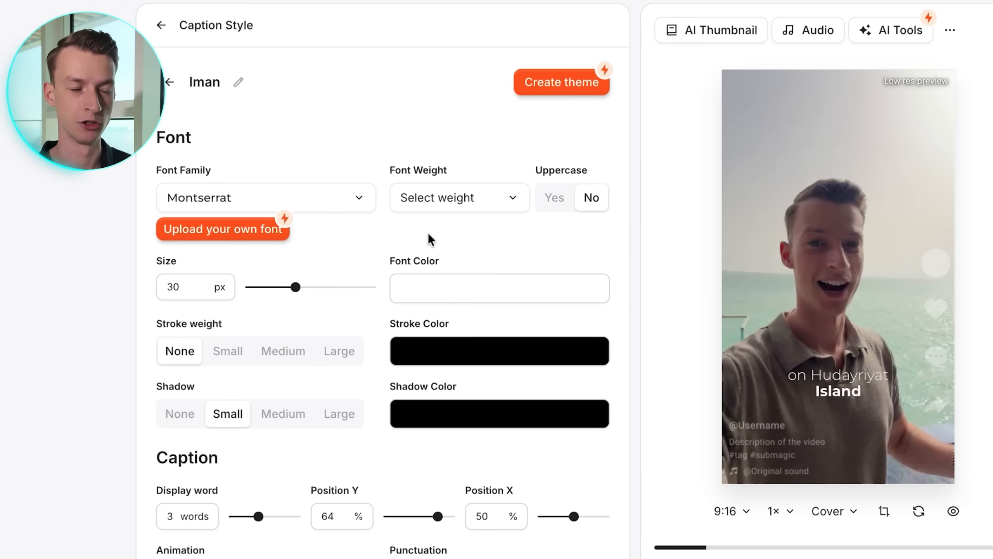
left_click(170, 82)
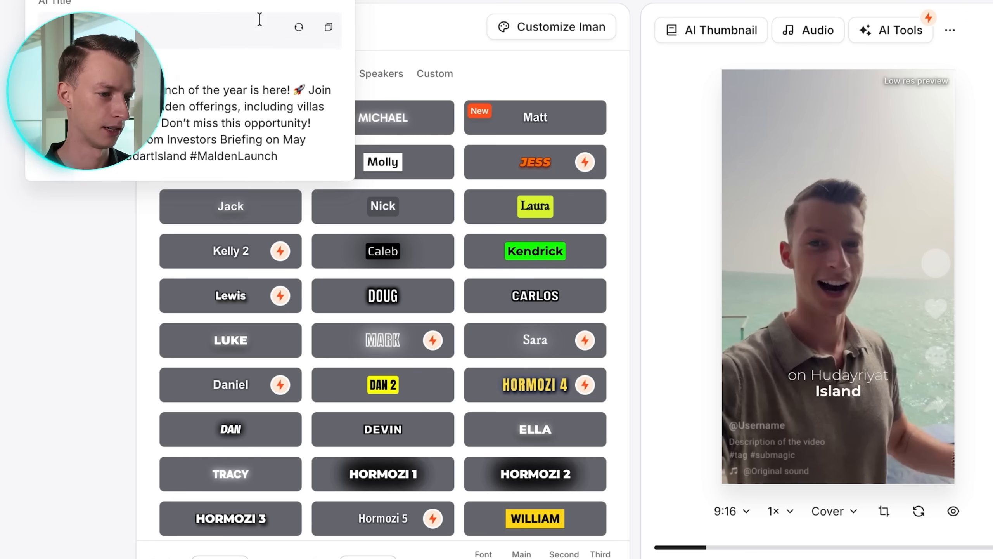
- Preview a section midway through the video, leave the caption styles, and turn on Remove Silences
left_click(784, 548)
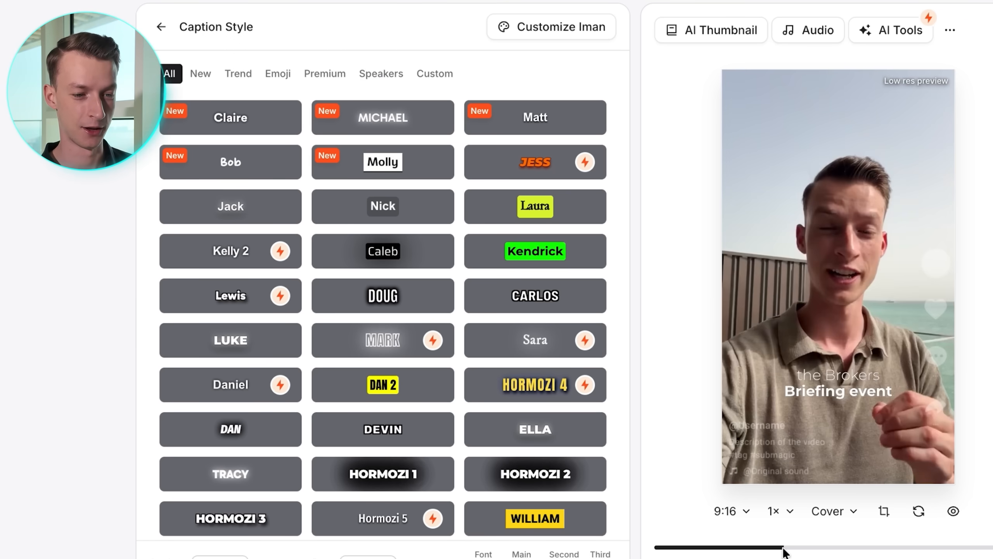
left_click(863, 401)
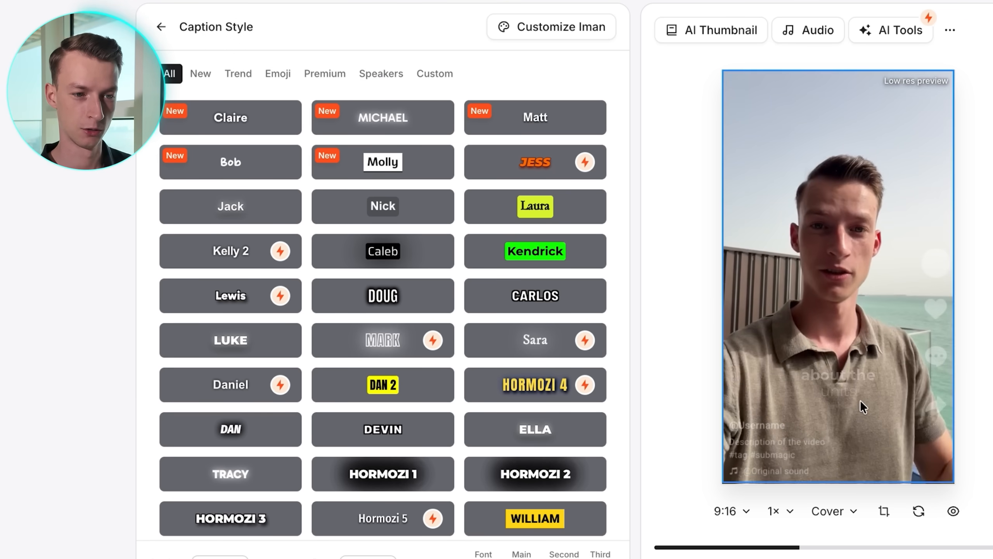
left_click(158, 29)
left_click(160, 31)
left_click(603, 227)
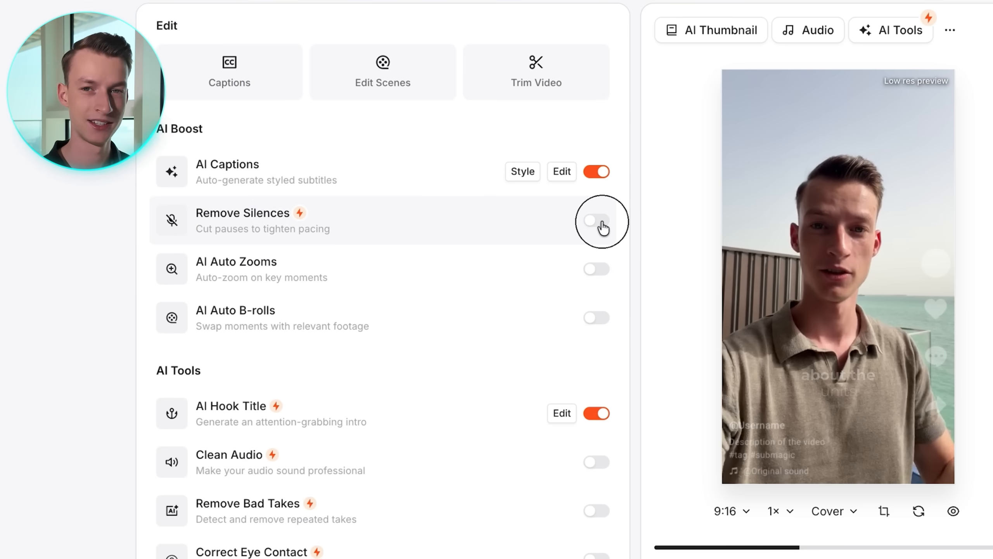
left_click(601, 223)
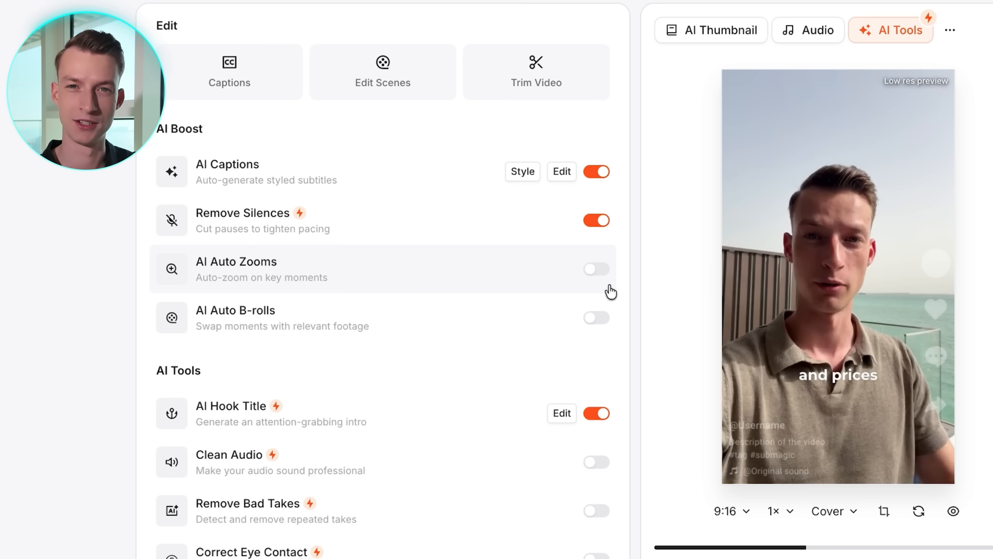
- Turn on AI Auto B-rolls and preview the added footage at several points in the video
left_click(597, 318)
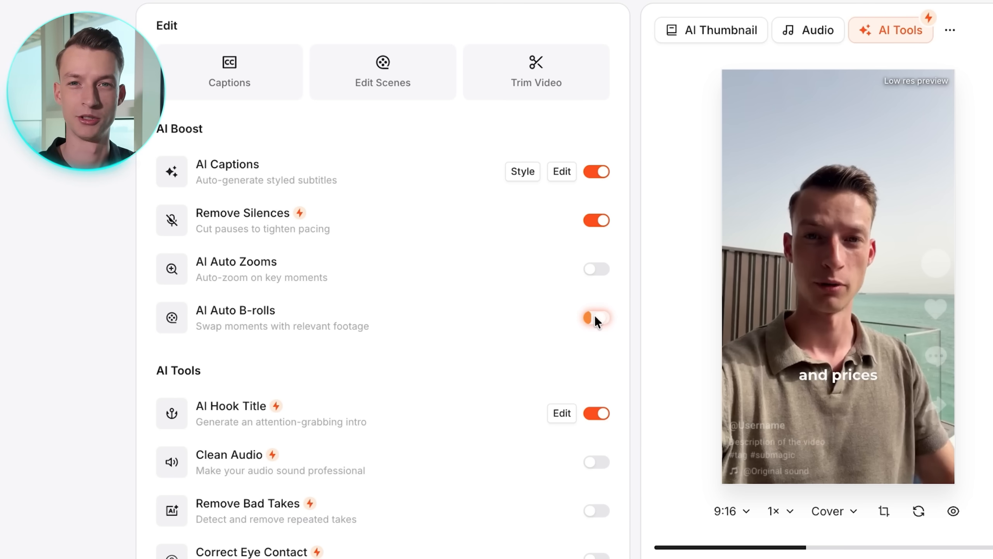
left_click(596, 317)
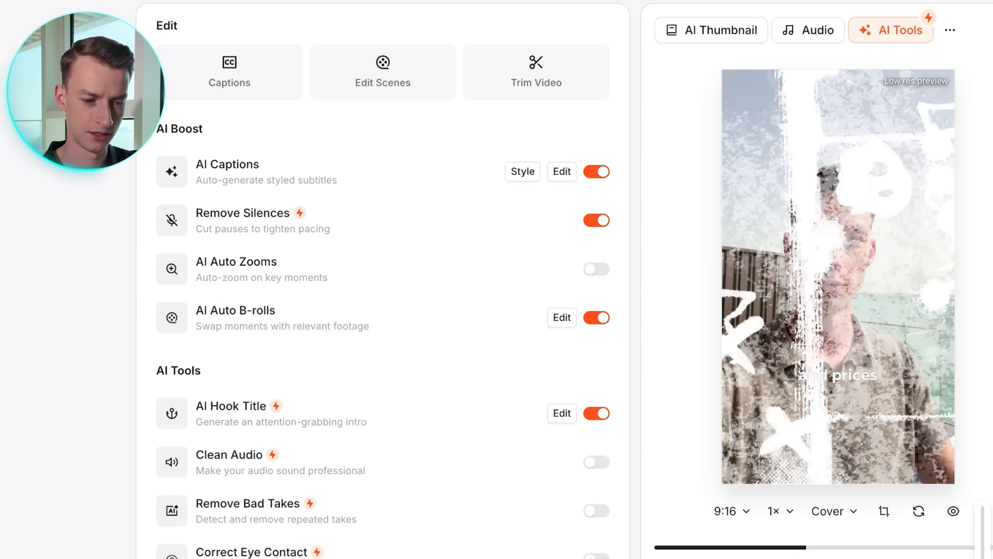
left_click(738, 547)
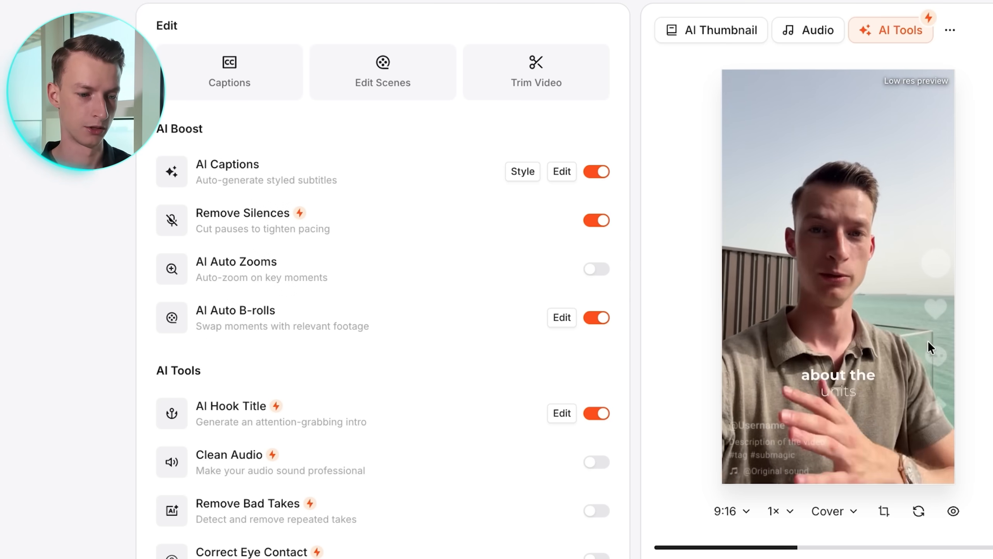
left_click(765, 547)
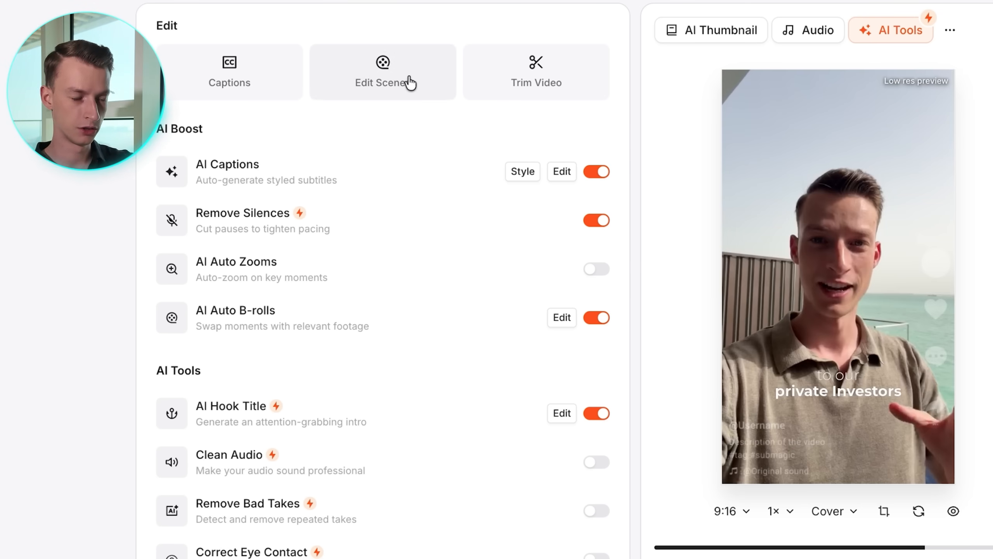
- In the scene editor, replace the B-roll of the 31.5–35.00 scene with the 15-second aerial island clip from a search for "island"
left_click(410, 82)
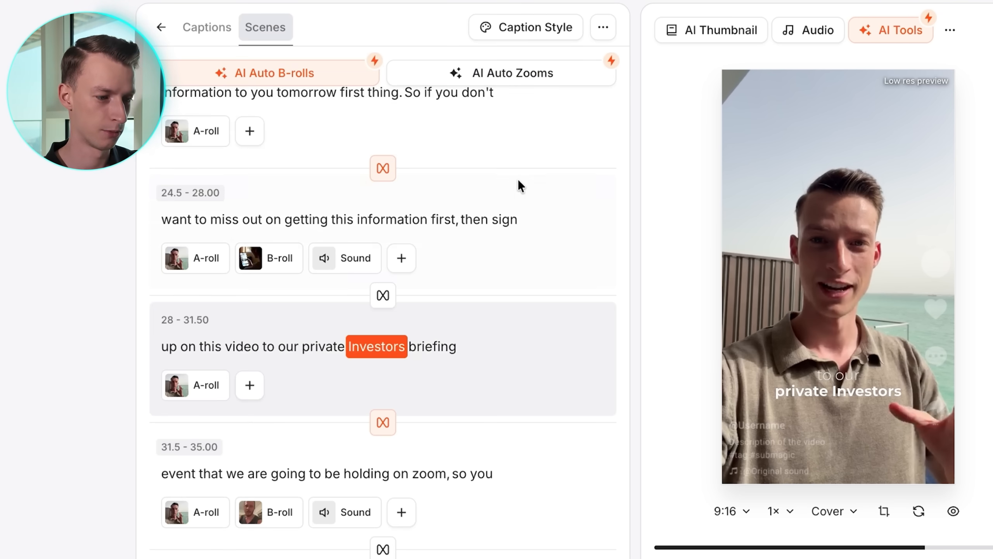
scroll(520, 186, "up", 5)
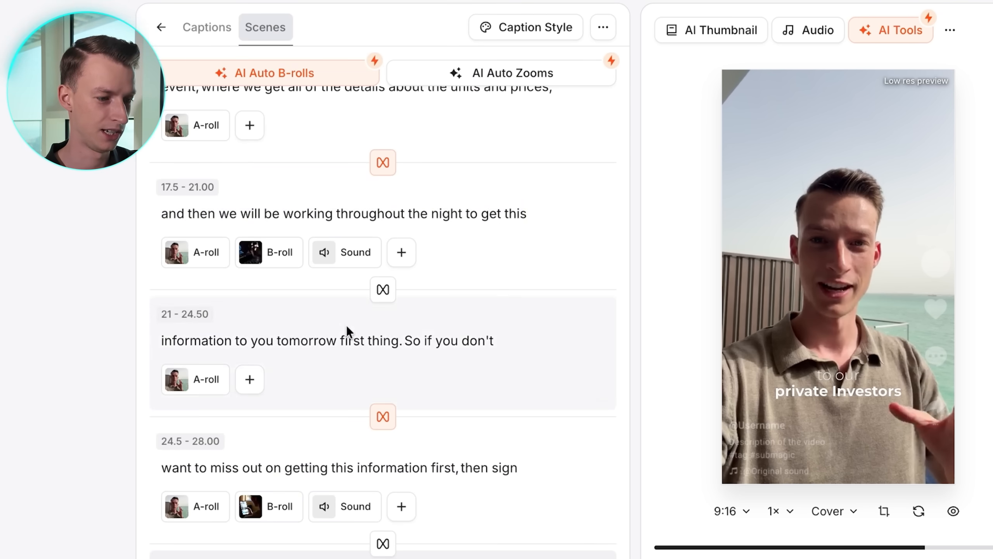
scroll(349, 331, "up", 5)
scroll(348, 332, "down", 12)
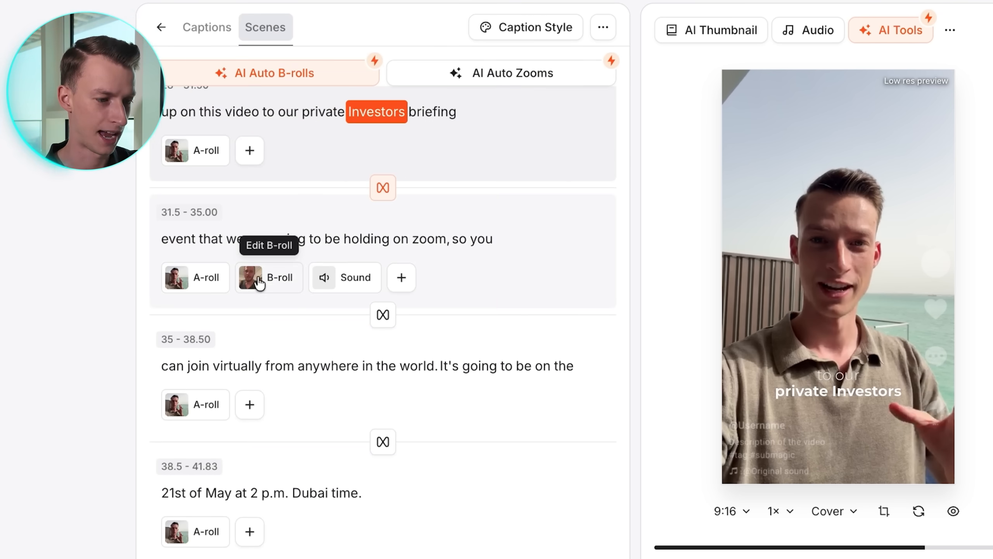
left_click(256, 280)
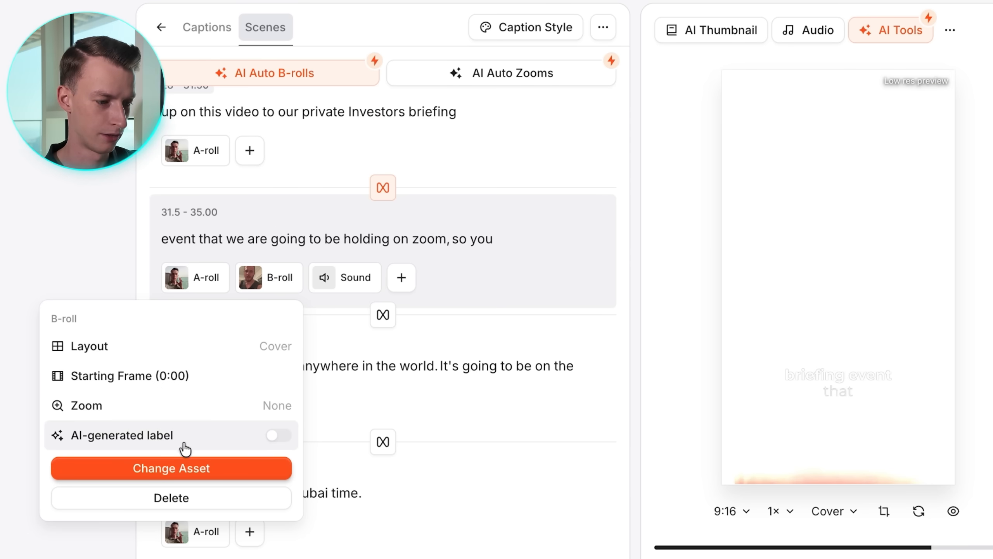
left_click(221, 472)
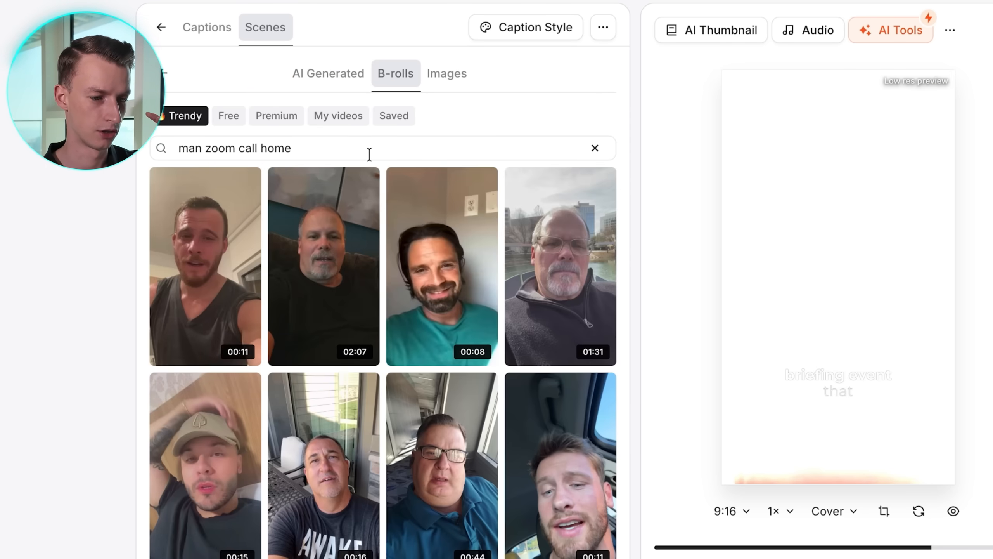
left_click(595, 148)
left_click(454, 155)
type("island")
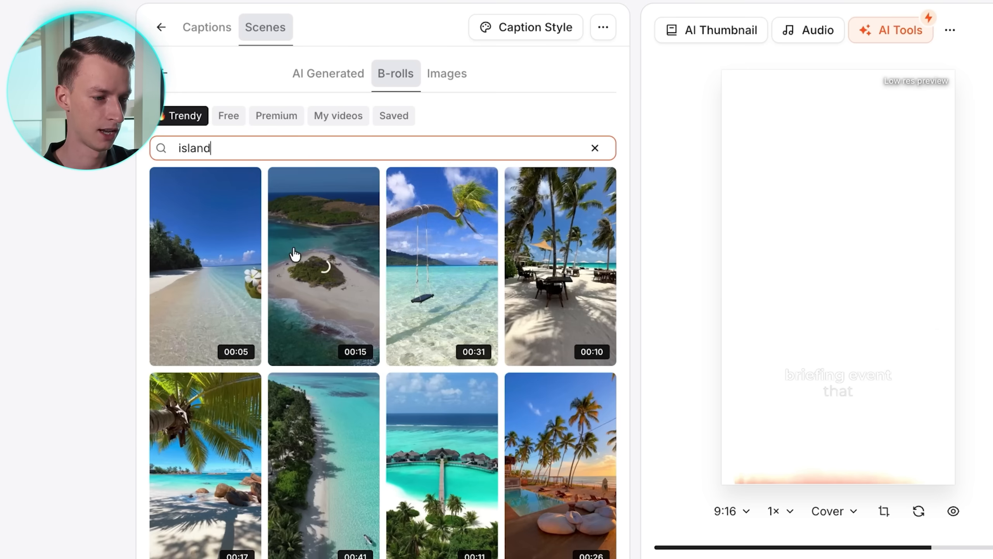
left_click(294, 248)
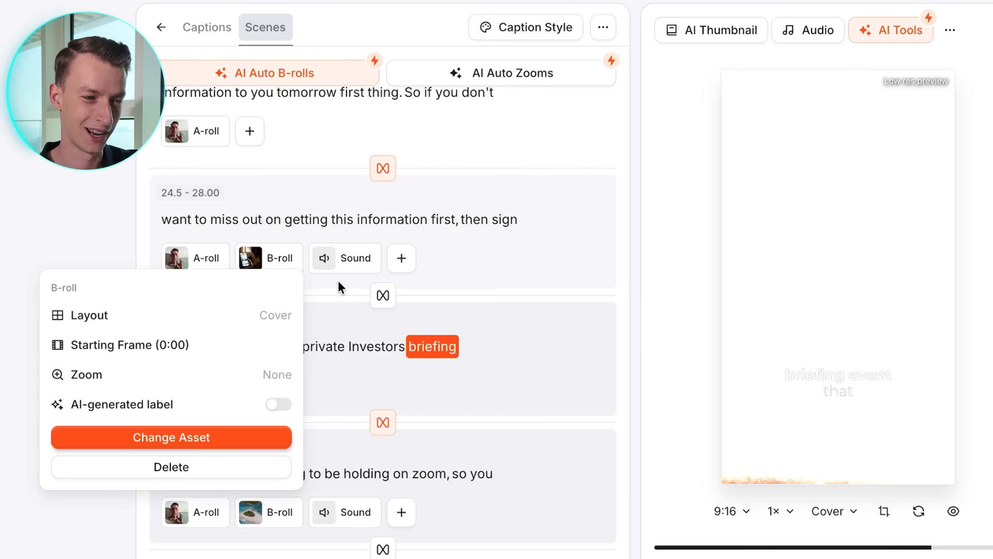
left_click(497, 166)
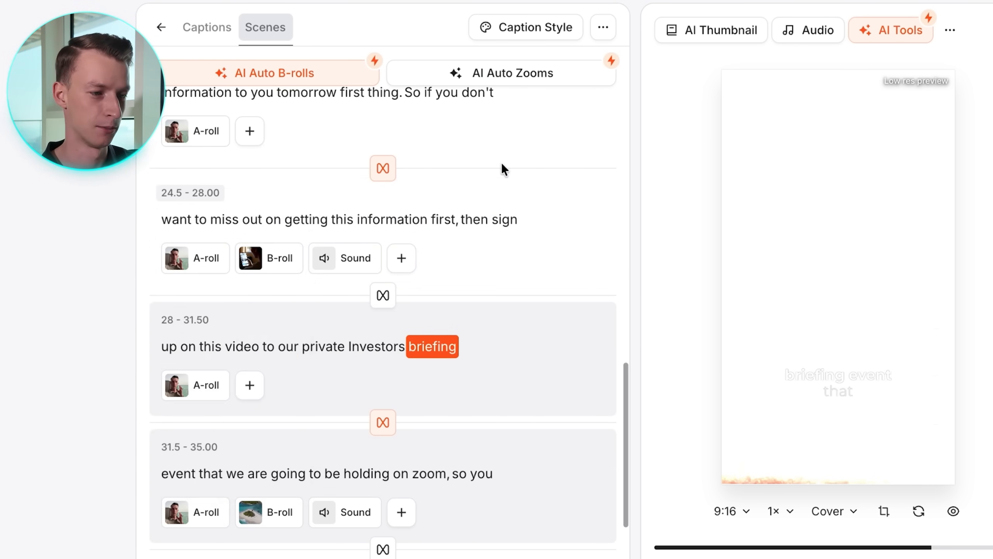
- Leave the scene editor, turn on Clean Audio, and preview the beginning of the video
left_click(161, 27)
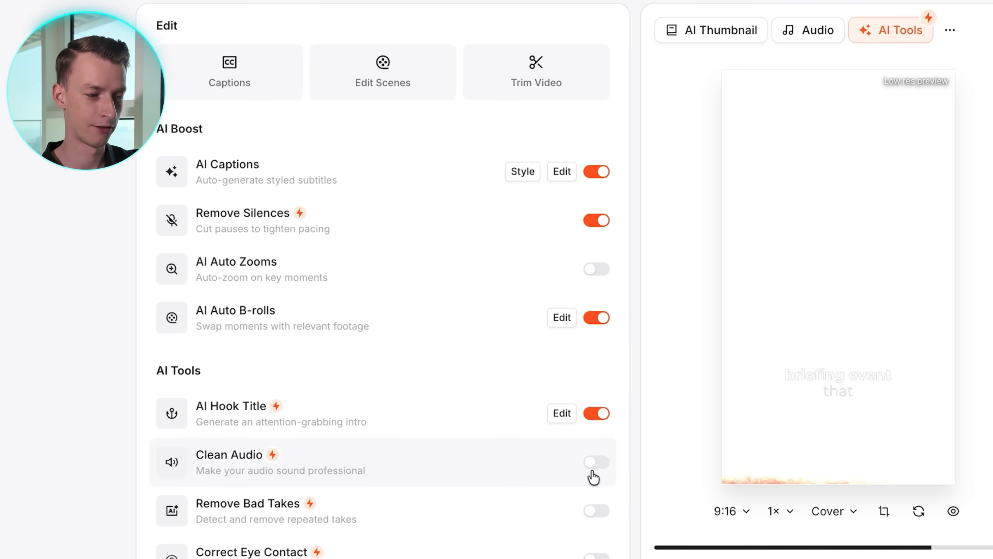
left_click(664, 548)
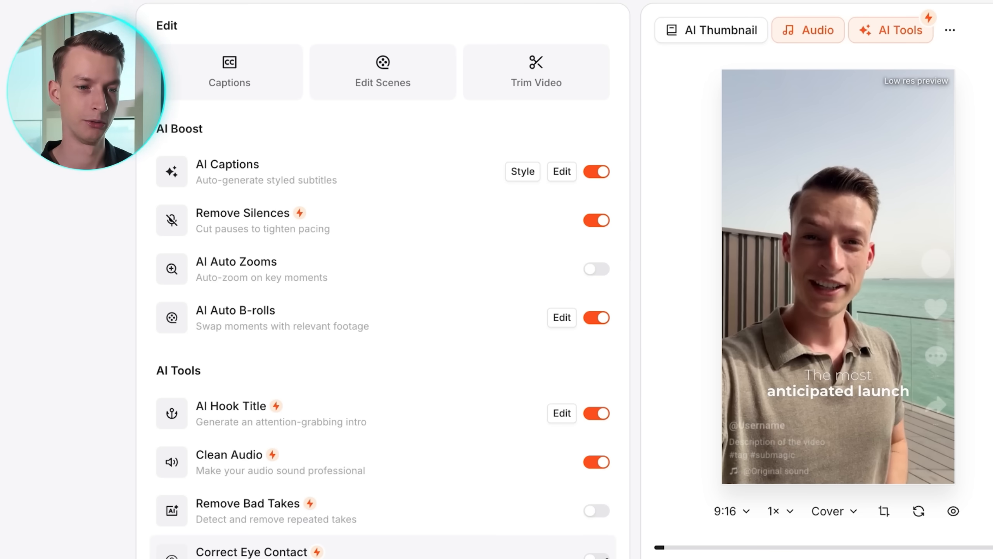
- Examine the additional Colors and Brand options, including adding an image or text, and close them
left_click(951, 30)
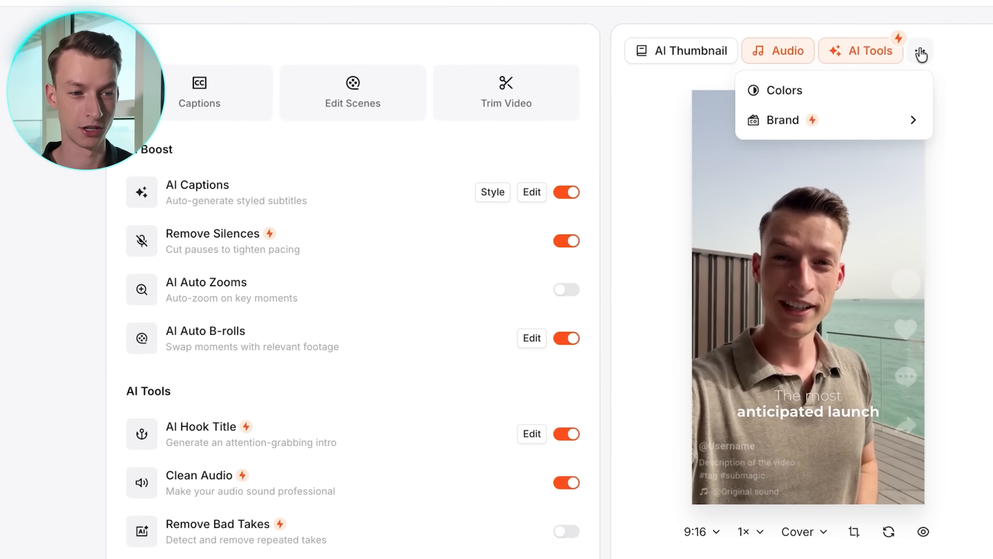
mouse_move(911, 121)
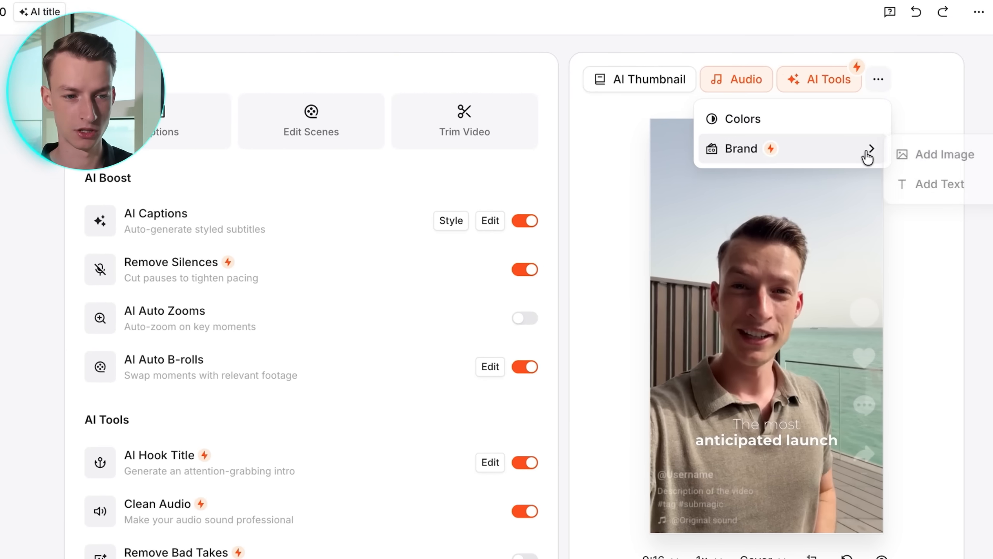
left_click(784, 47)
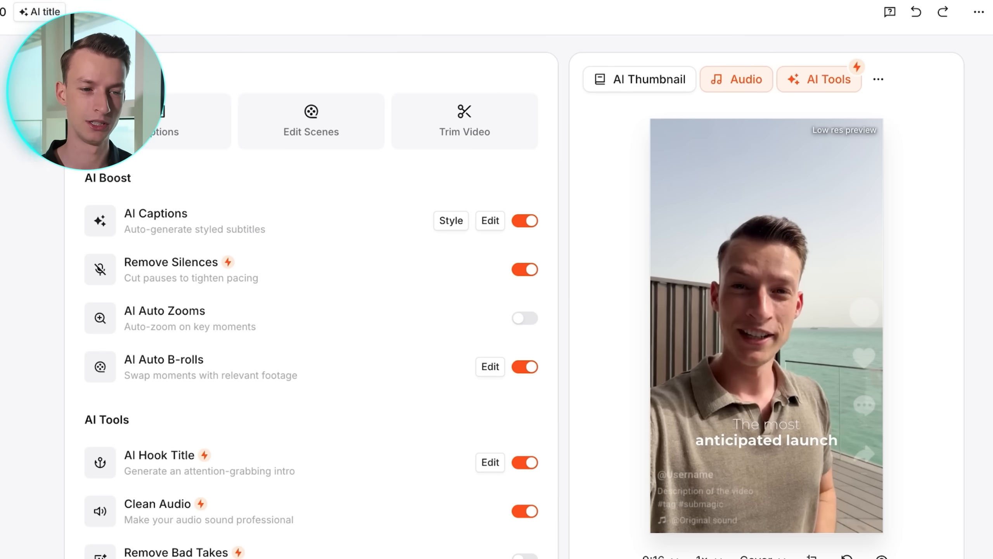
- Export the video in Ultra HD (4k) at 30 FPS with captions and open its publishing options
left_click(947, 18)
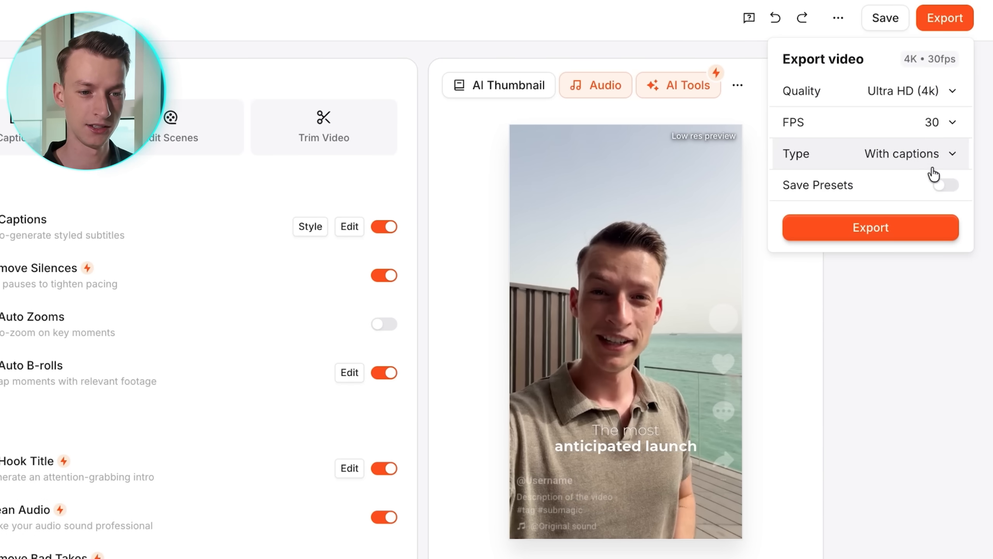
left_click(908, 225)
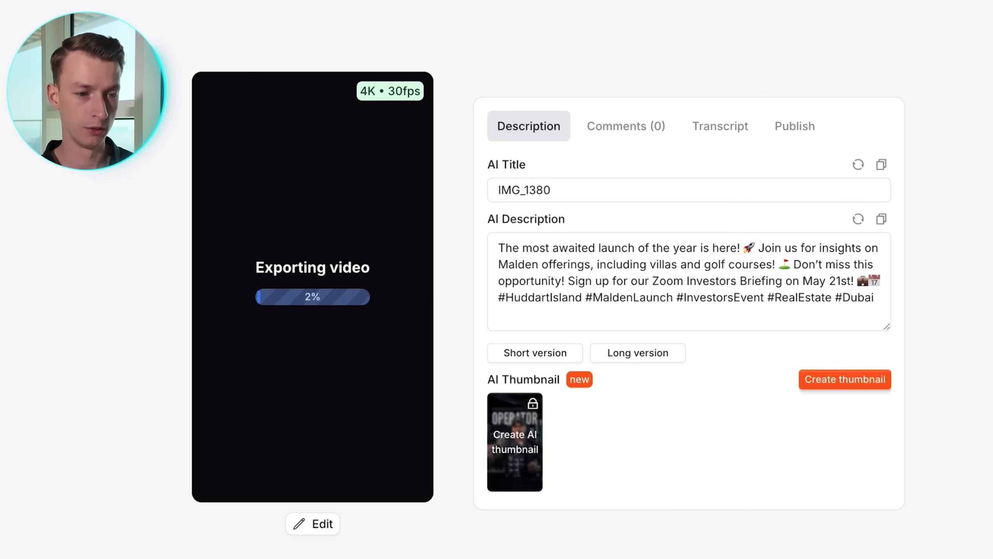
left_click(775, 122)
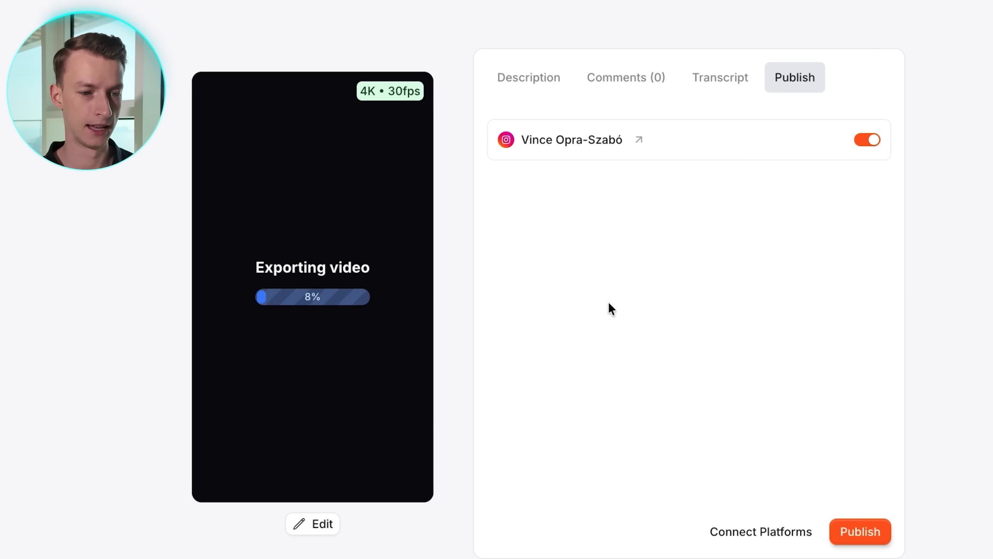